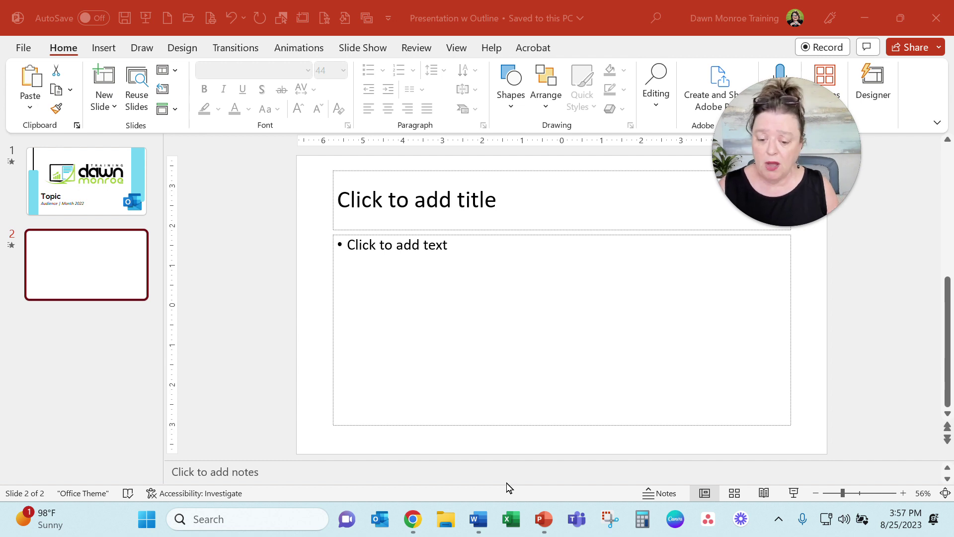
Bring the plain Digital Notetaking Word document forward and check its text in the Styles gallery
left_click(865, 18)
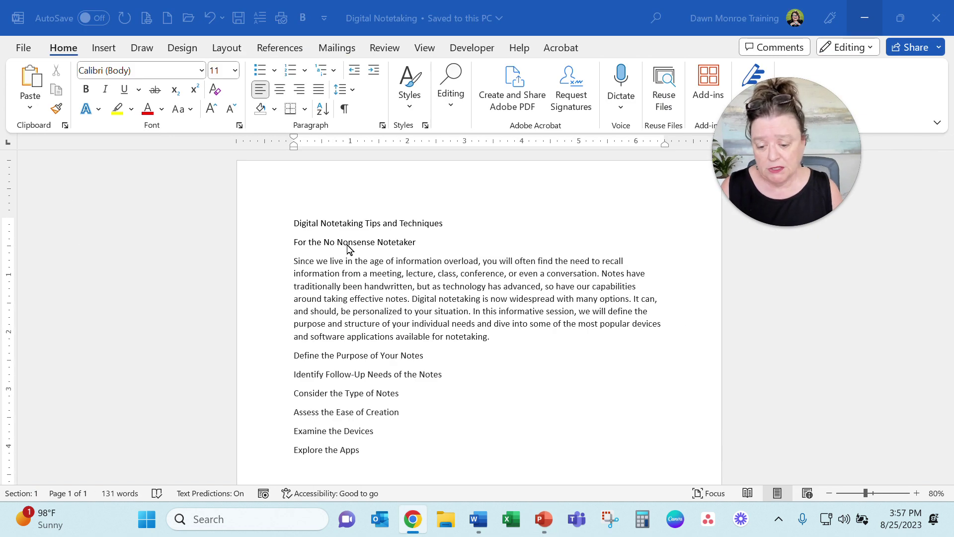
mouse_move(293, 223)
left_mouse_down()
mouse_move(428, 347)
mouse_move(448, 449)
left_mouse_up()
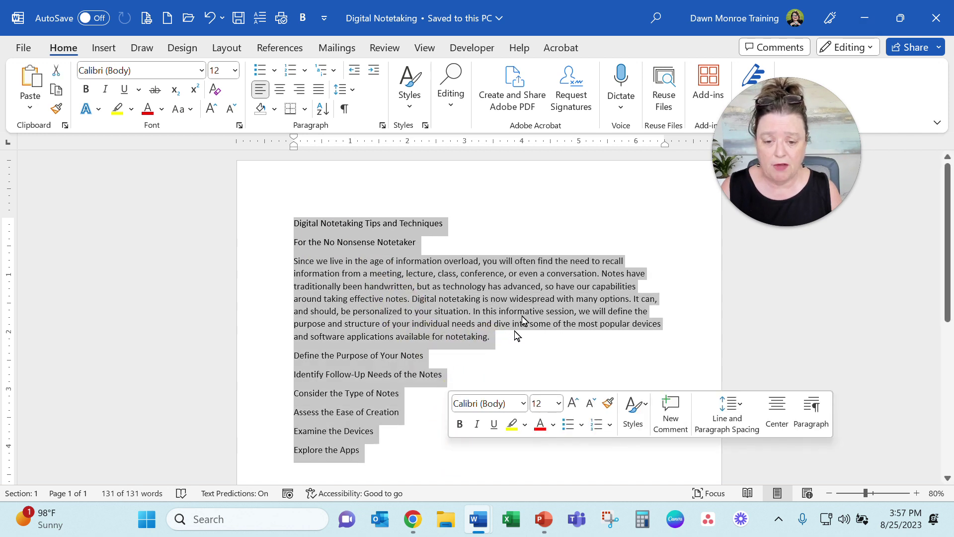
left_click(618, 231)
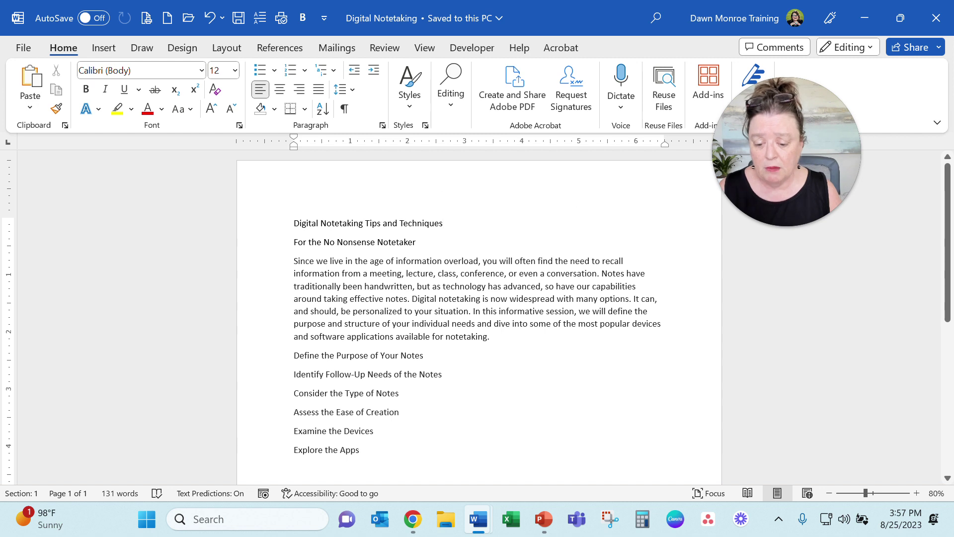
left_click(410, 96)
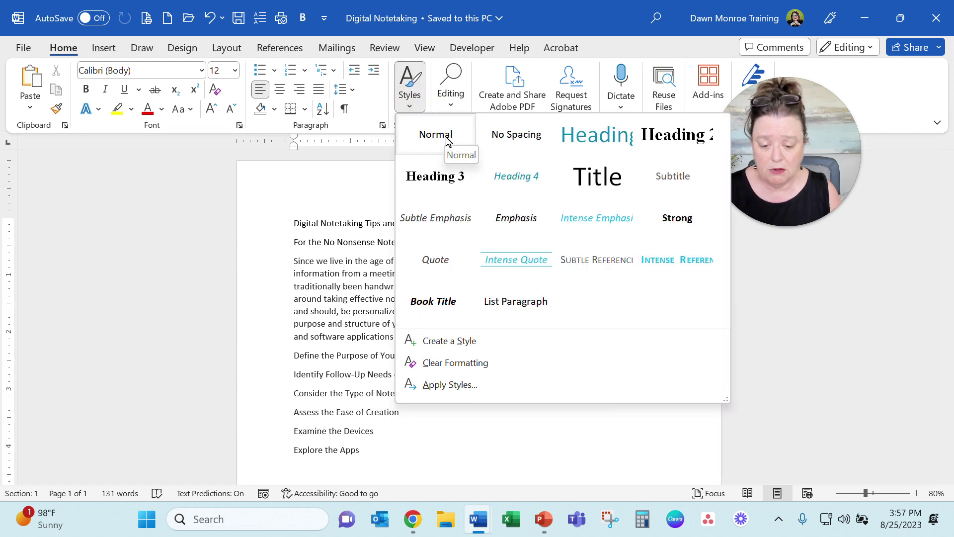
left_click(410, 102)
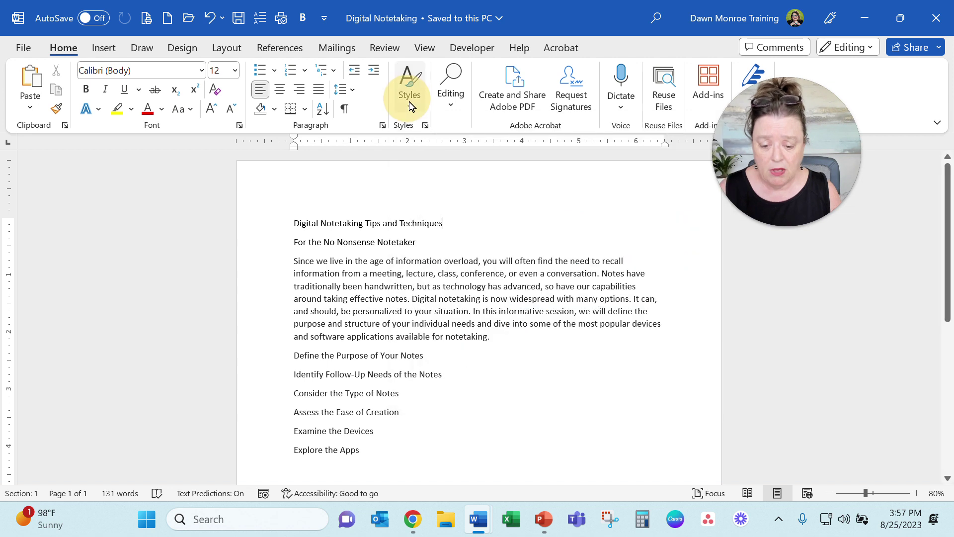
Open the Styles pane and confirm the whole Digital Notetaking text is Normal style
left_click(425, 126)
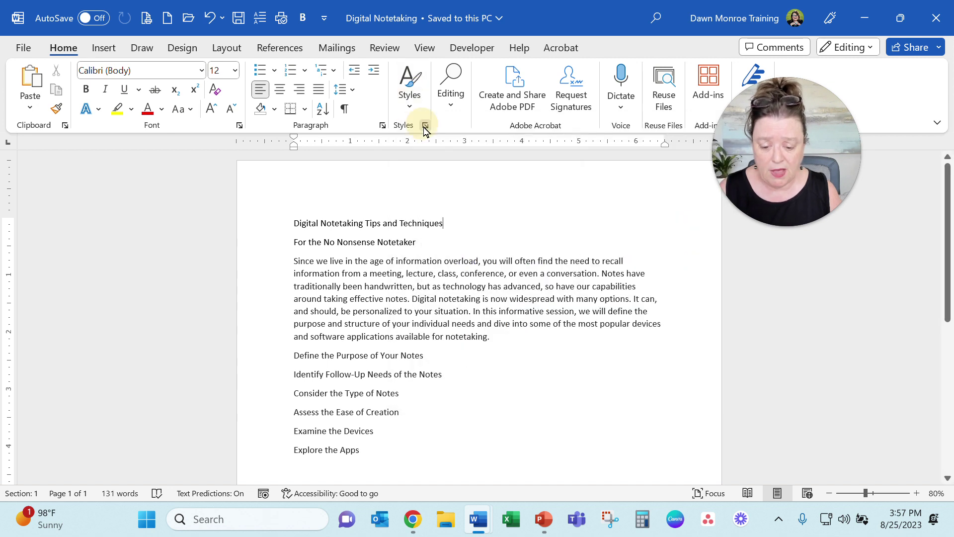
left_click_drag(791, 184, 625, 122)
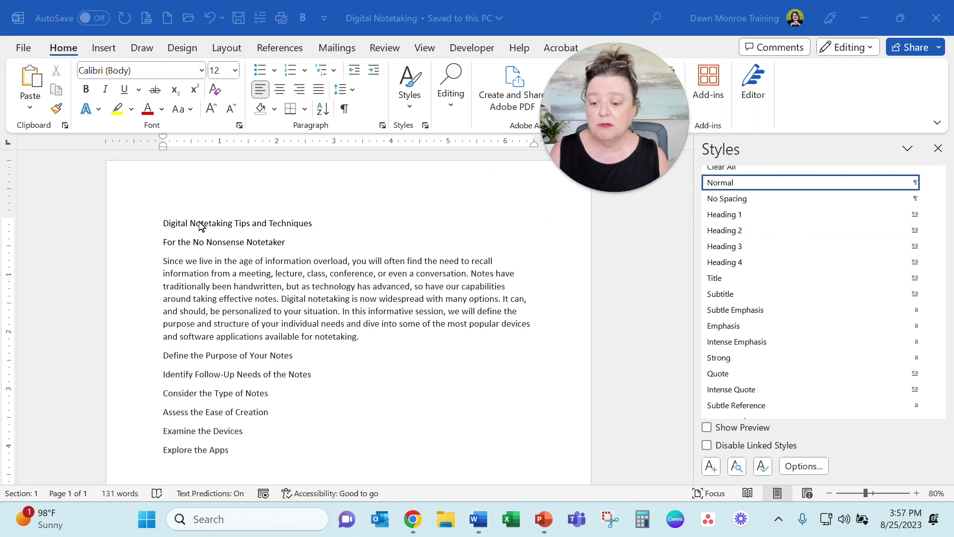
left_click_drag(164, 222, 279, 457)
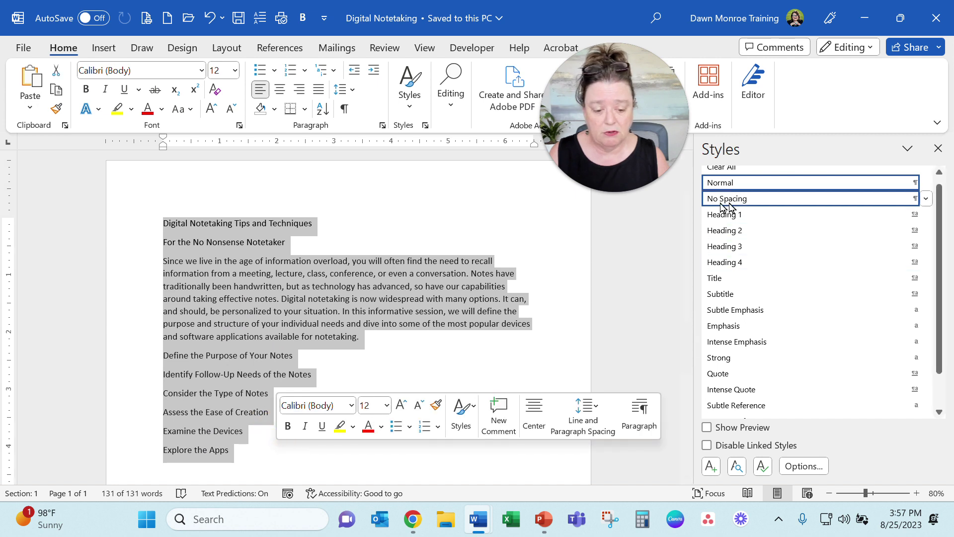
left_click(475, 301)
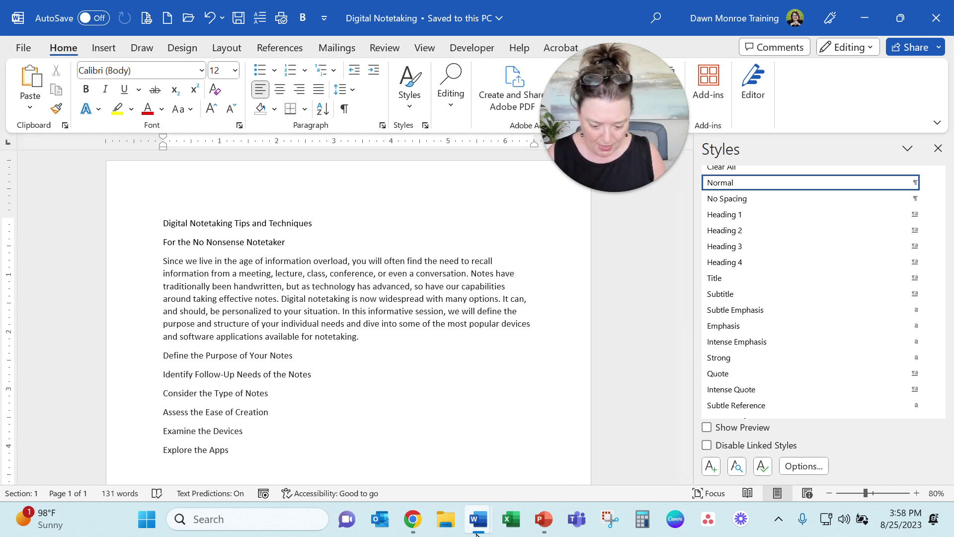
mouse_move(478, 520)
left_click(506, 463)
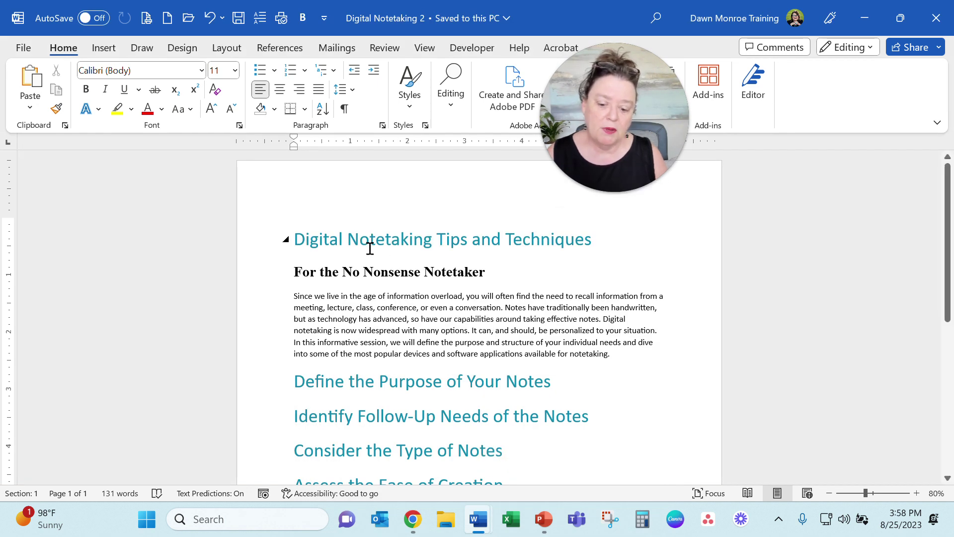
Check Digital Notetaking 2's title, Heading 1 topics and intro paragraph styles, then close it
left_click_drag(295, 242, 598, 247)
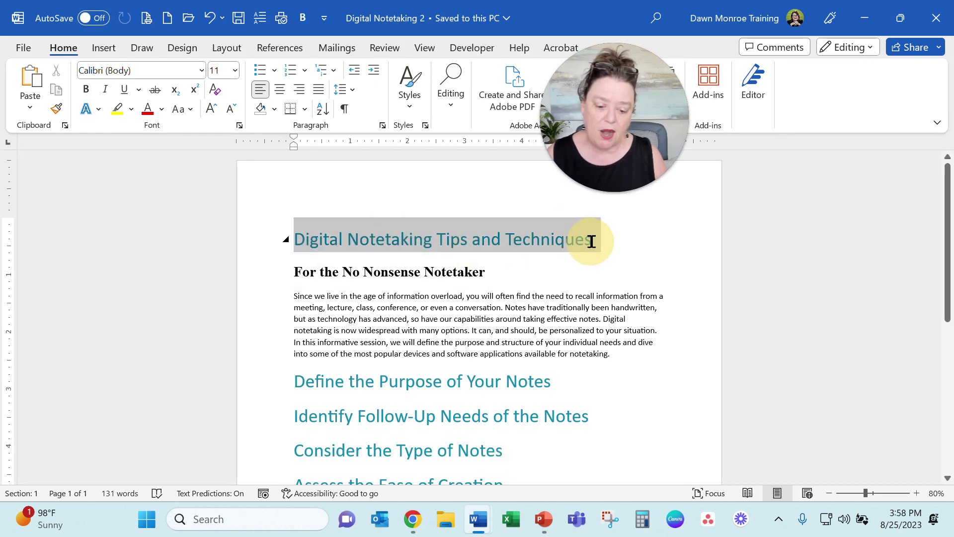
left_click_drag(299, 387, 575, 386)
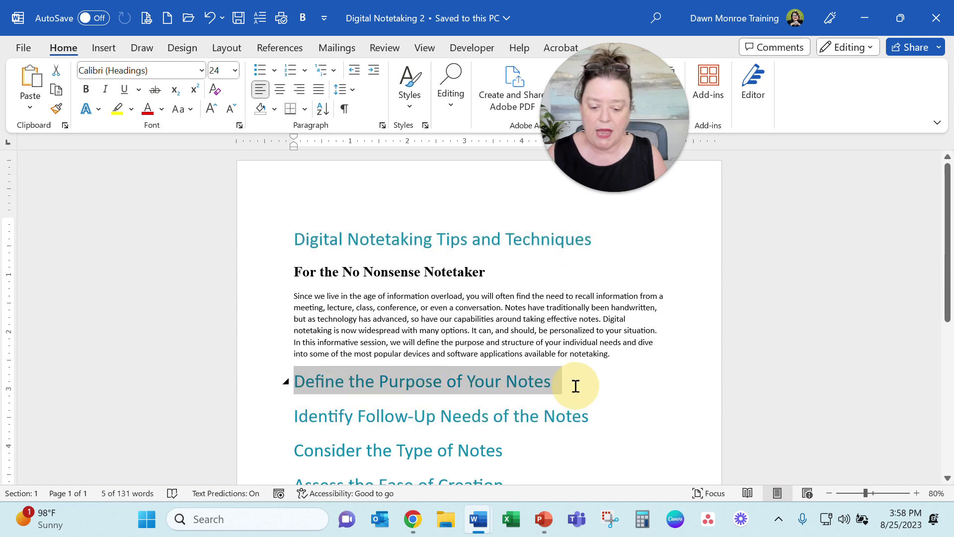
left_click(426, 127)
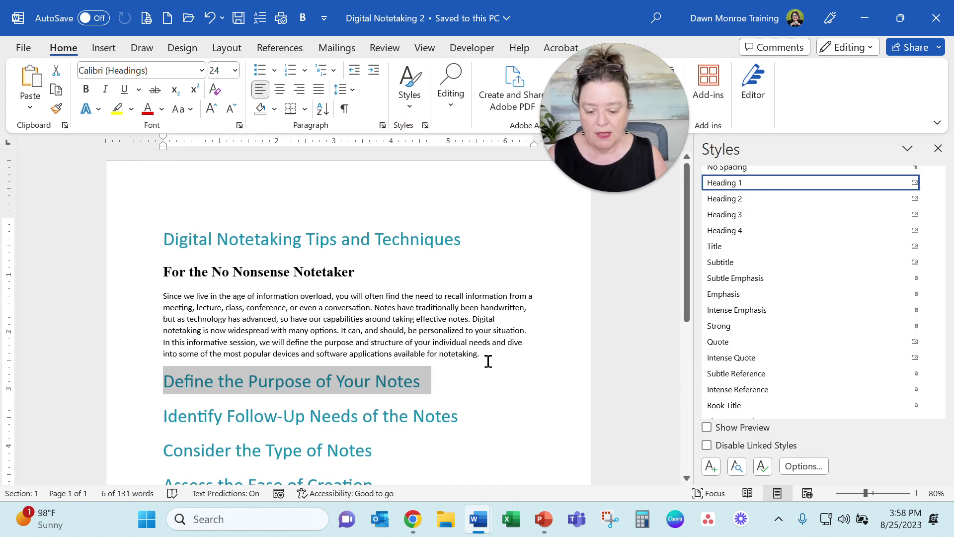
left_click_drag(481, 354, 171, 300)
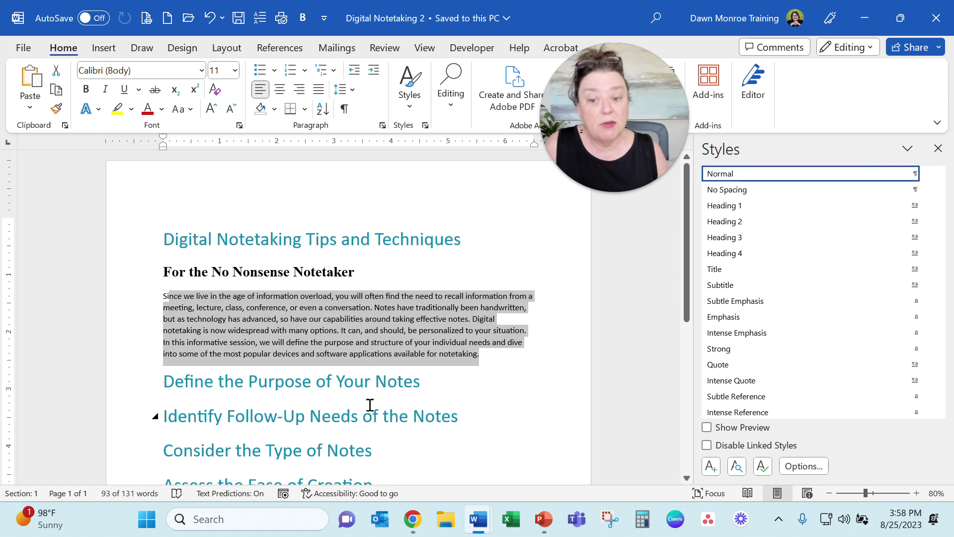
left_click(503, 428)
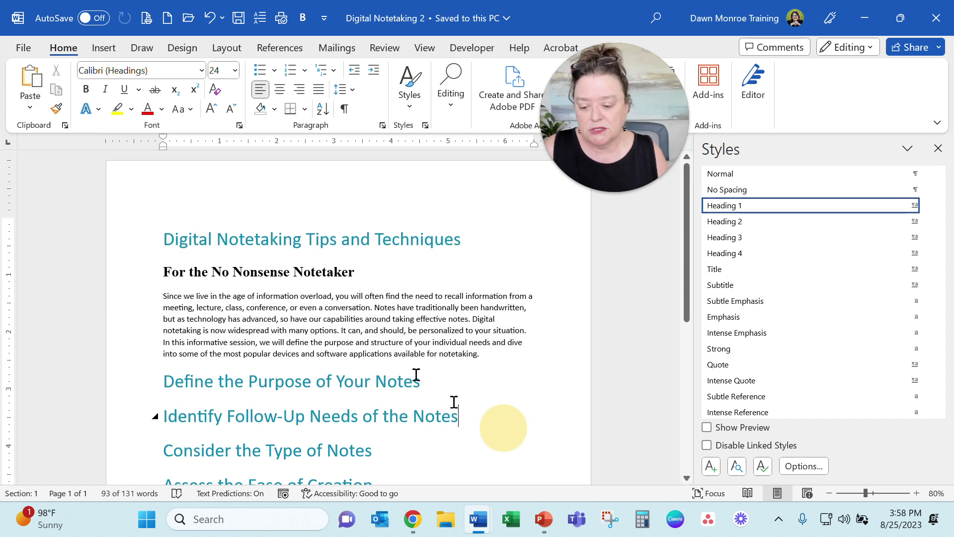
scroll(309, 413, "down", 3)
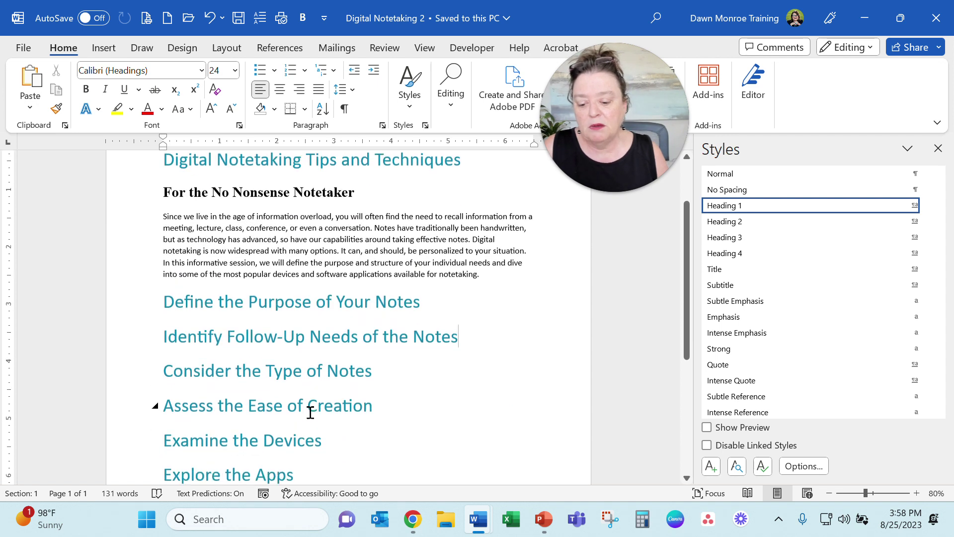
scroll(311, 413, "up", 3)
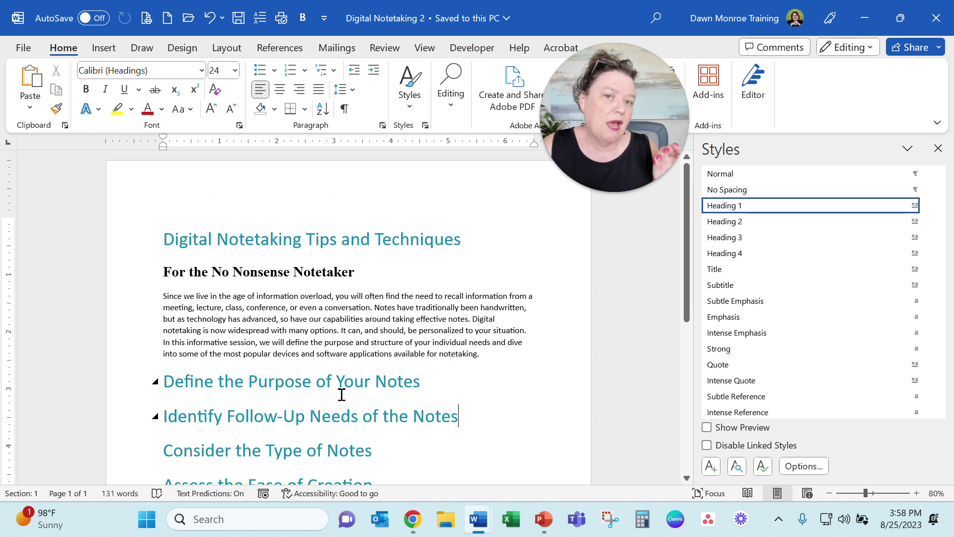
left_click(948, 20)
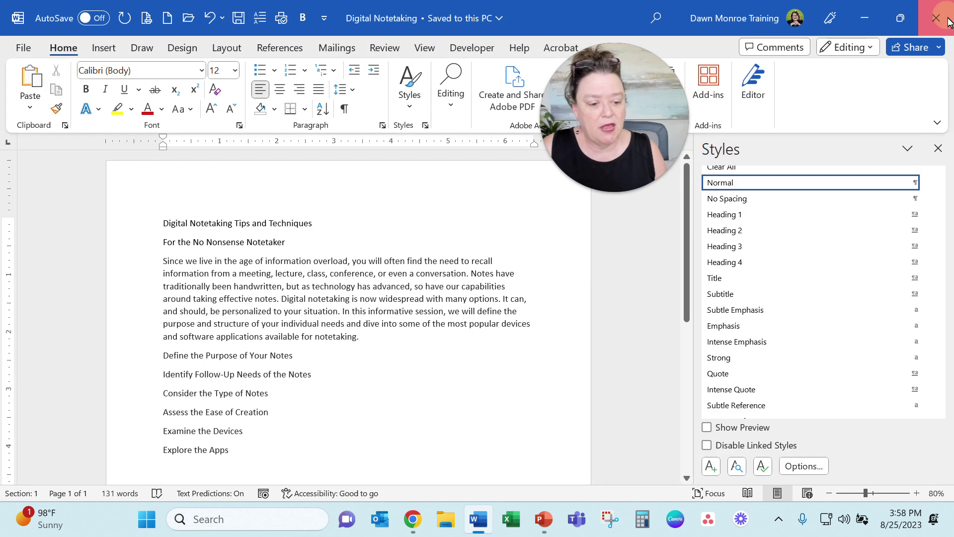
Close the remaining Word document and return to Presentation w Outline's View tab
left_click(947, 19)
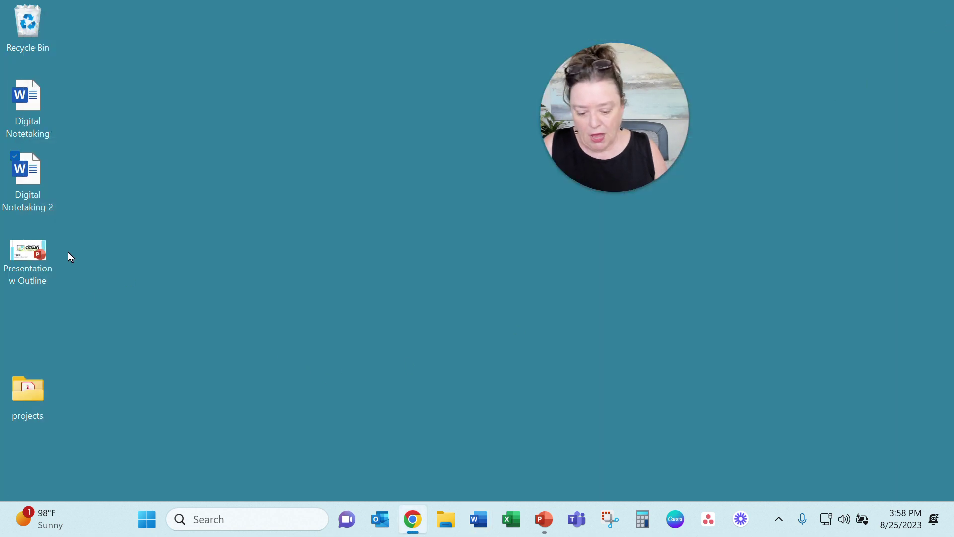
left_click(547, 520)
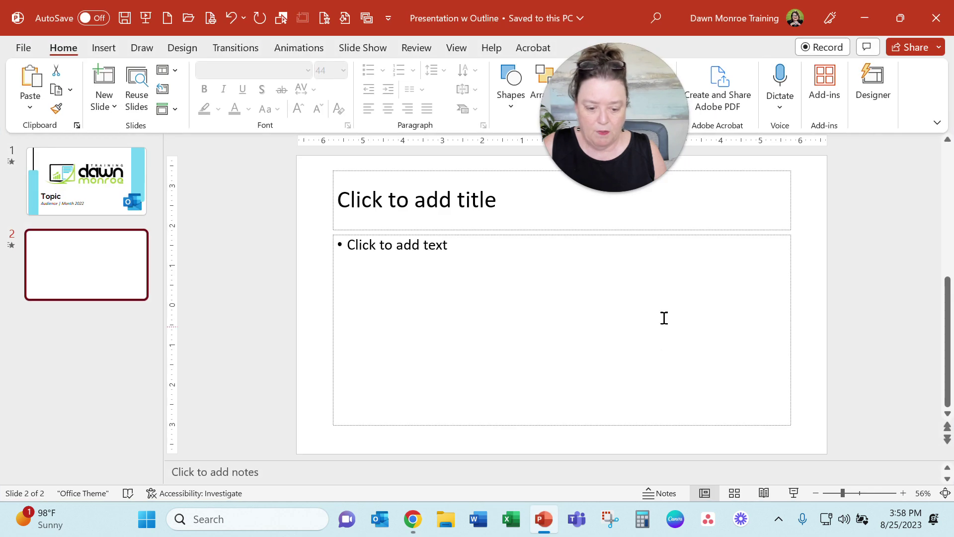
left_click_drag(680, 162, 883, 235)
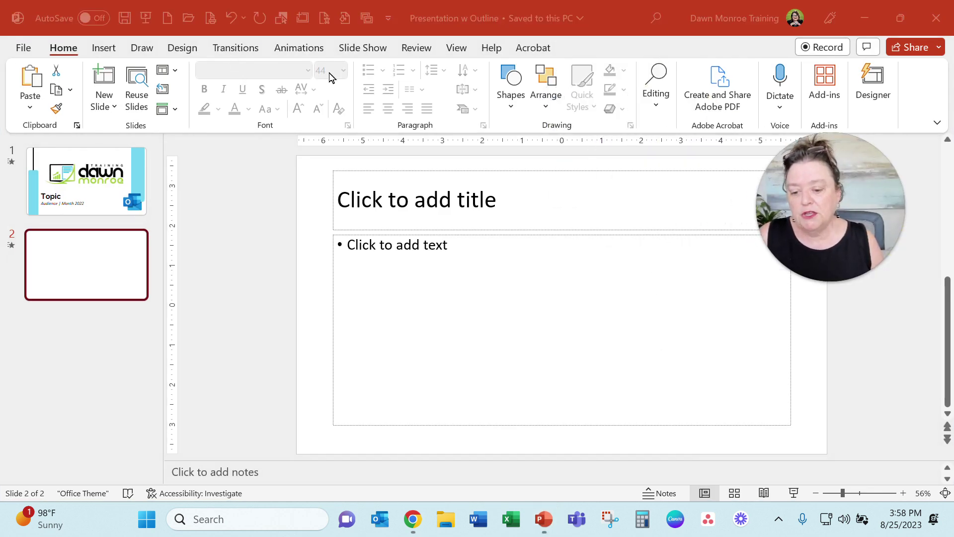
left_click(462, 53)
left_click(461, 52)
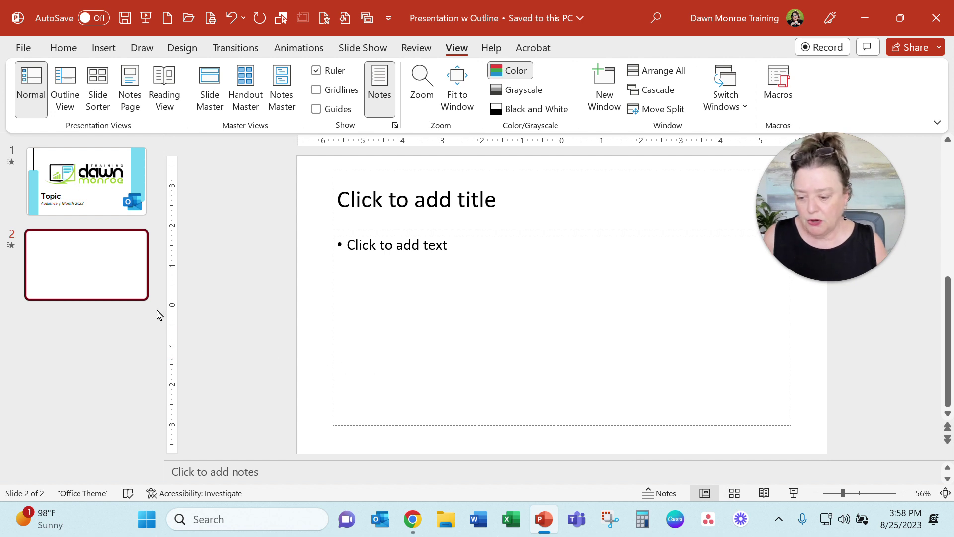
Show the deck in Outline View, listing slide 1's Topic and empty slide 2
left_click(77, 96)
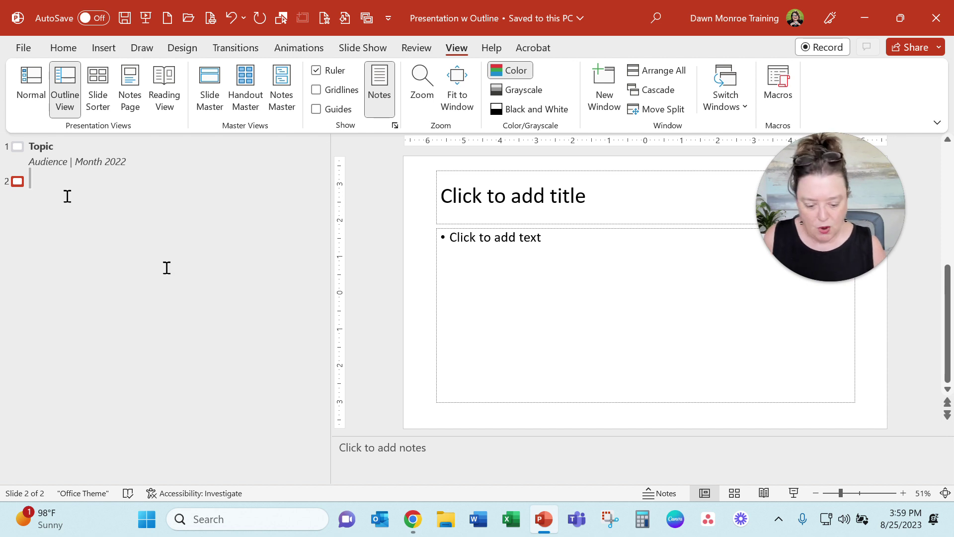
left_click(706, 493)
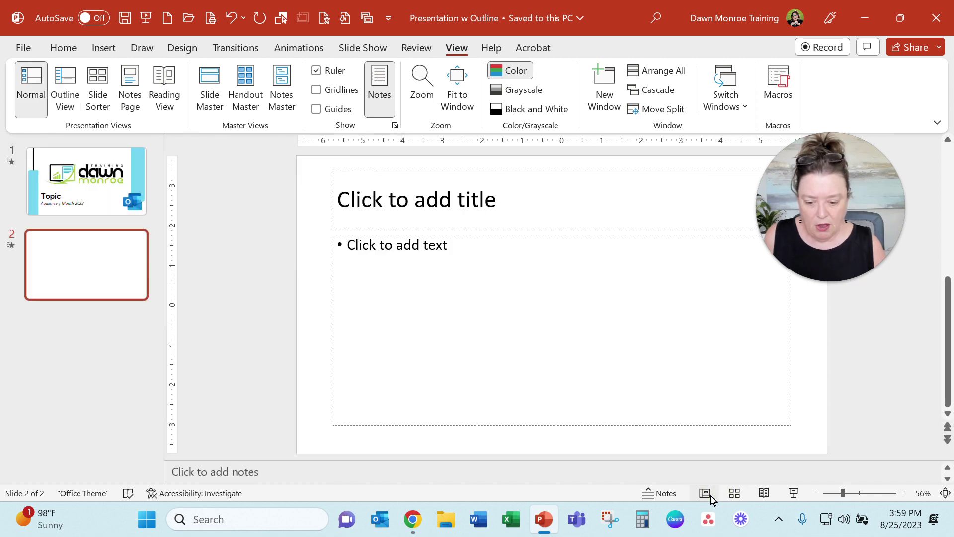
left_click(711, 496)
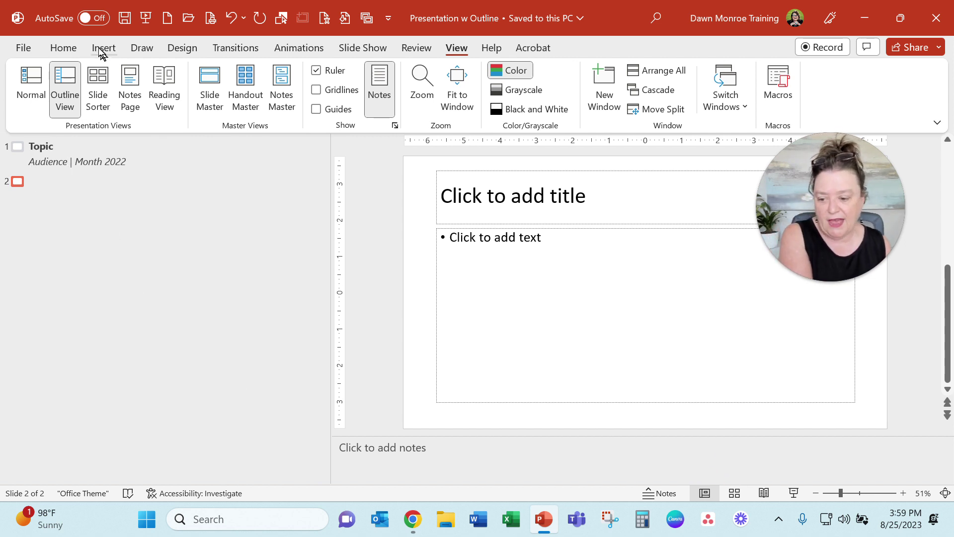
left_click(77, 54)
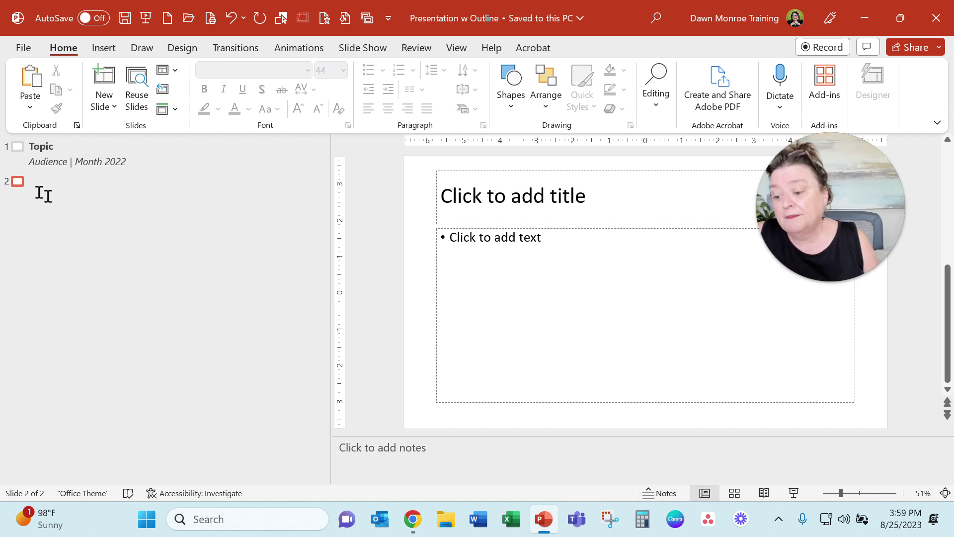
Import the Digital Notetaking document as slides after slide 2 using Slides from Outline
left_click(56, 174)
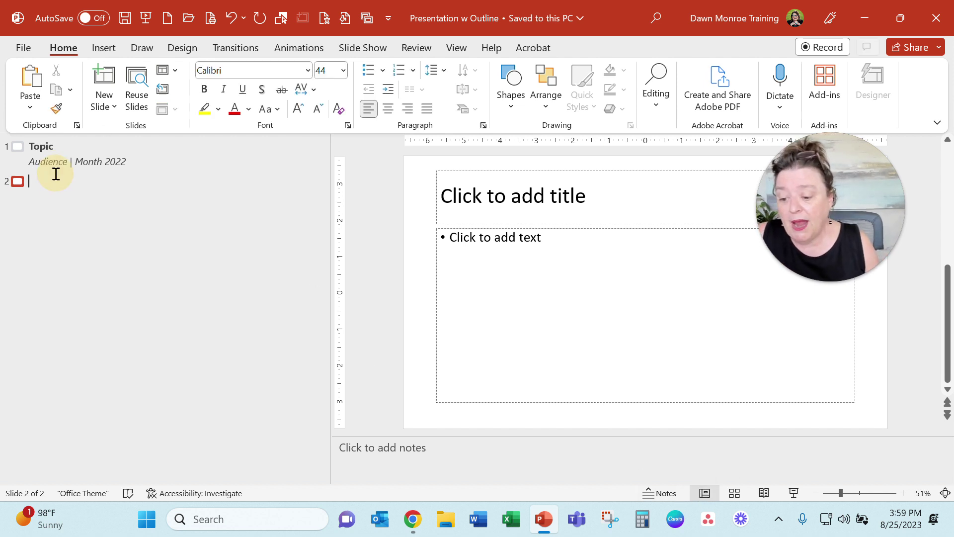
left_click(106, 108)
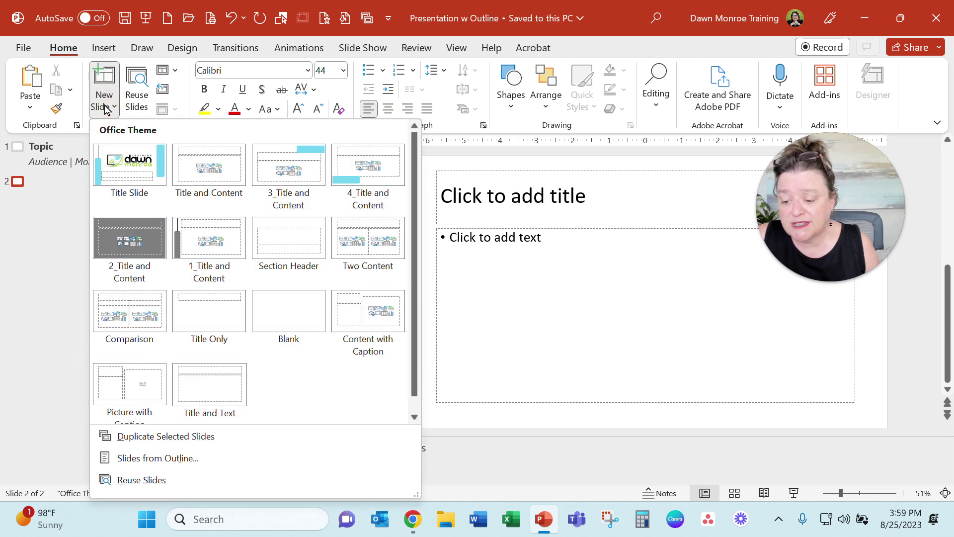
left_click(182, 462)
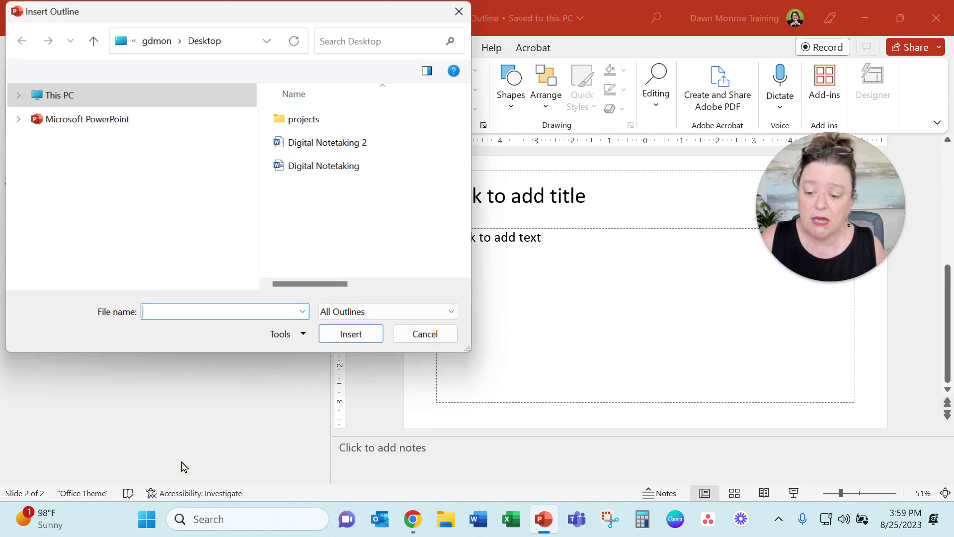
left_click(338, 169)
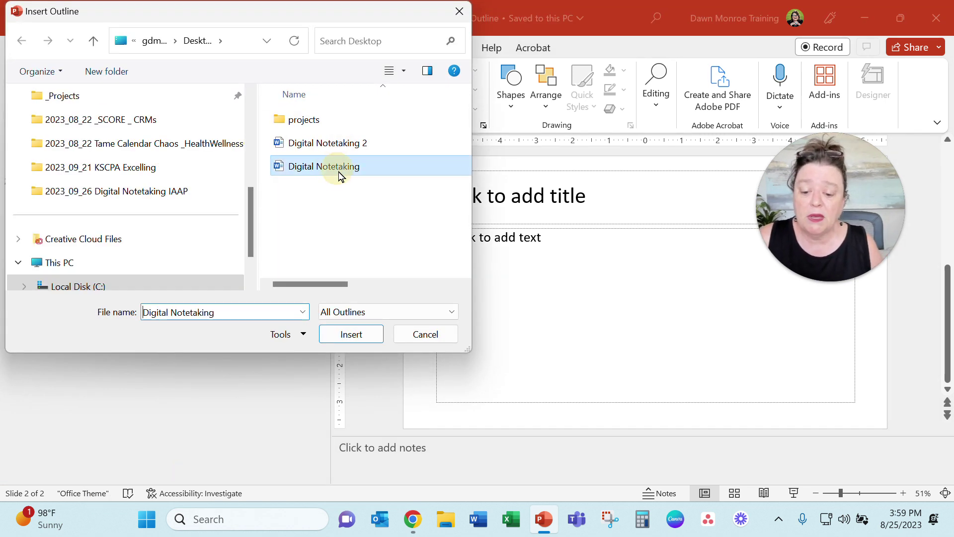
left_click(354, 340)
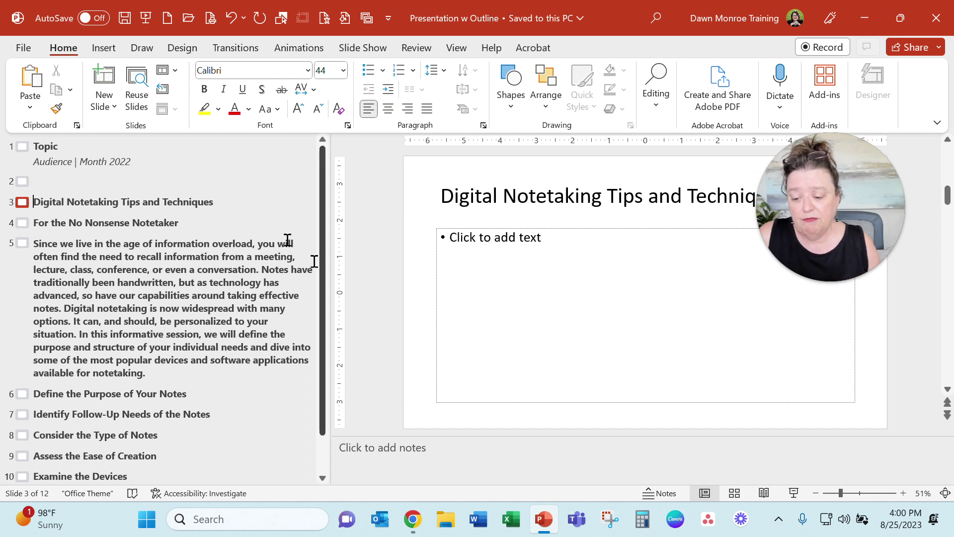
Review the imported slides, selecting slide 5's long intro paragraph and reaching empty slide 12
scroll(169, 391, "down", 2)
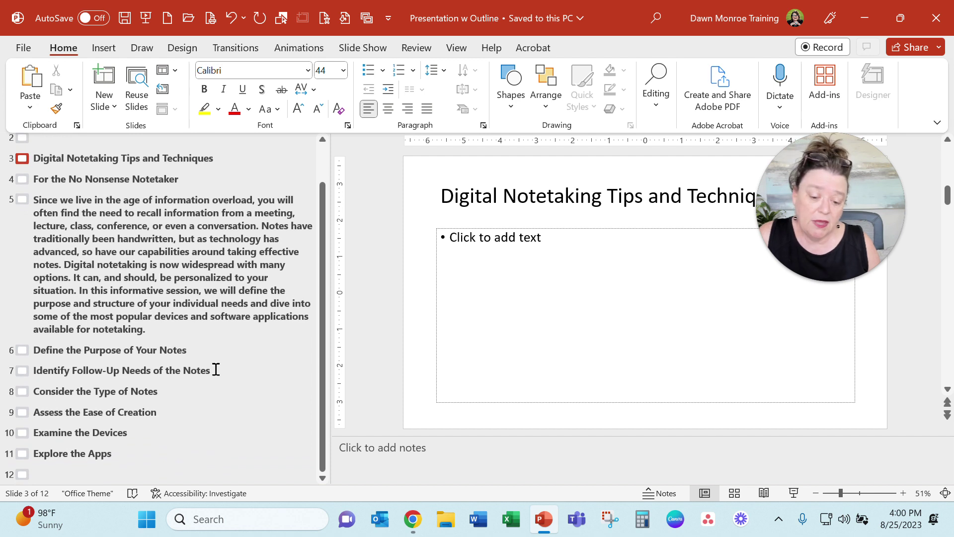
left_click_drag(147, 329, 39, 199)
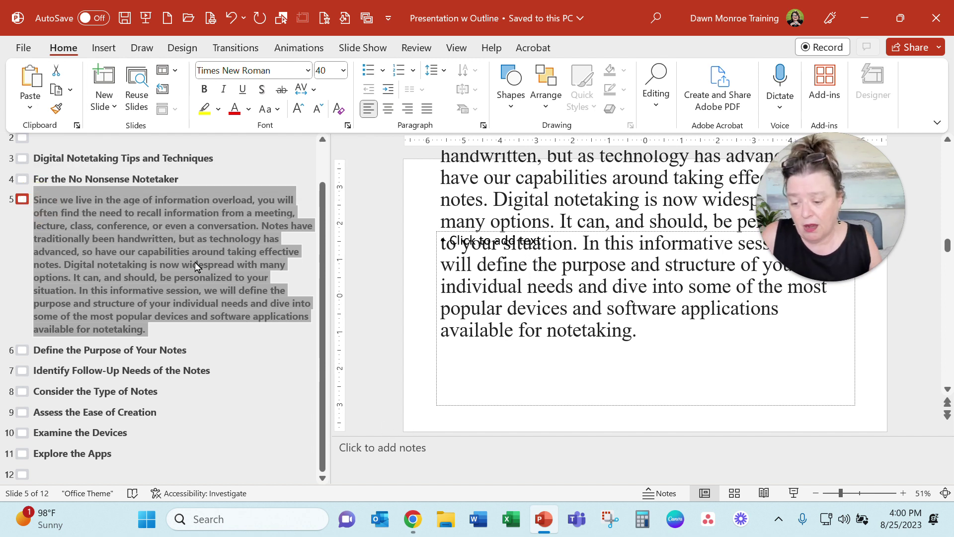
left_click(55, 474)
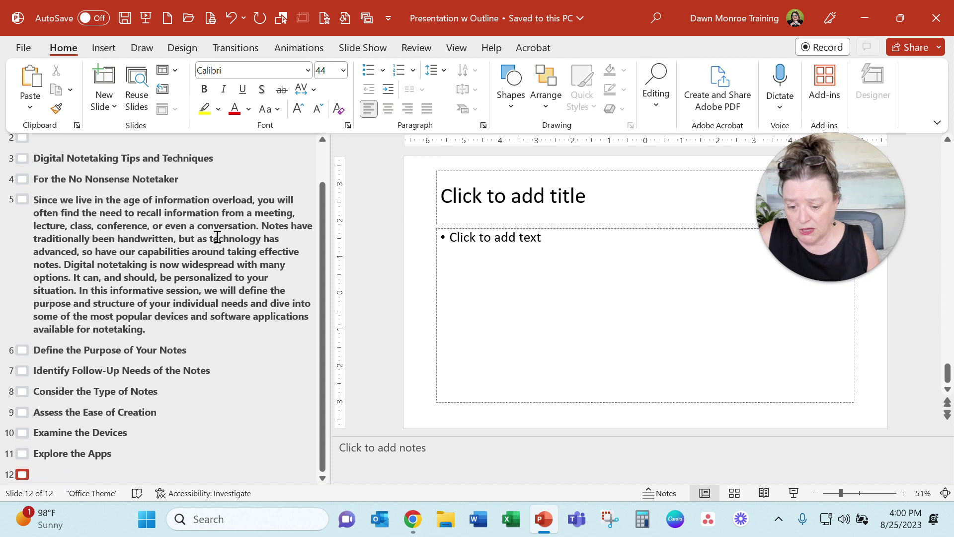
Import Digital Notetaking 2 as additional slides using Slides from Outline
left_click(107, 106)
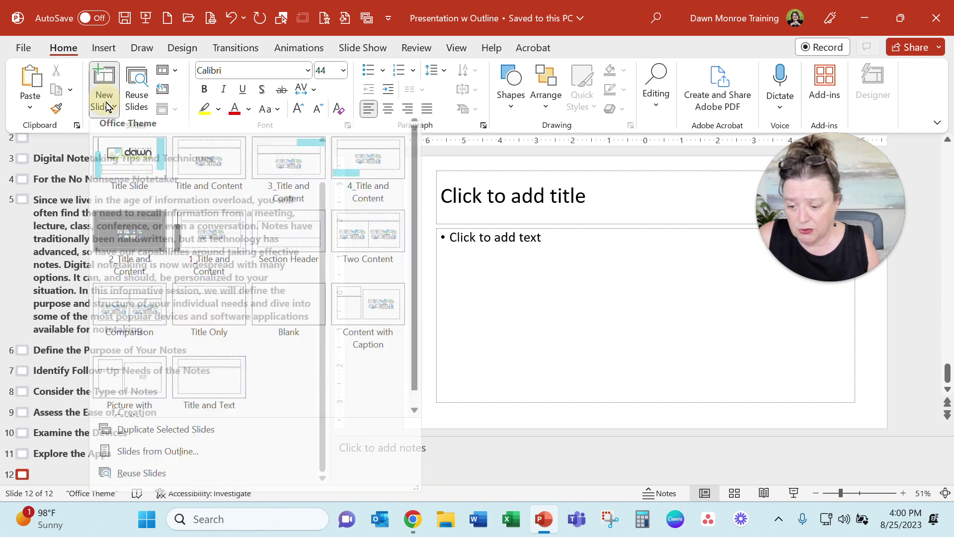
left_click(187, 458)
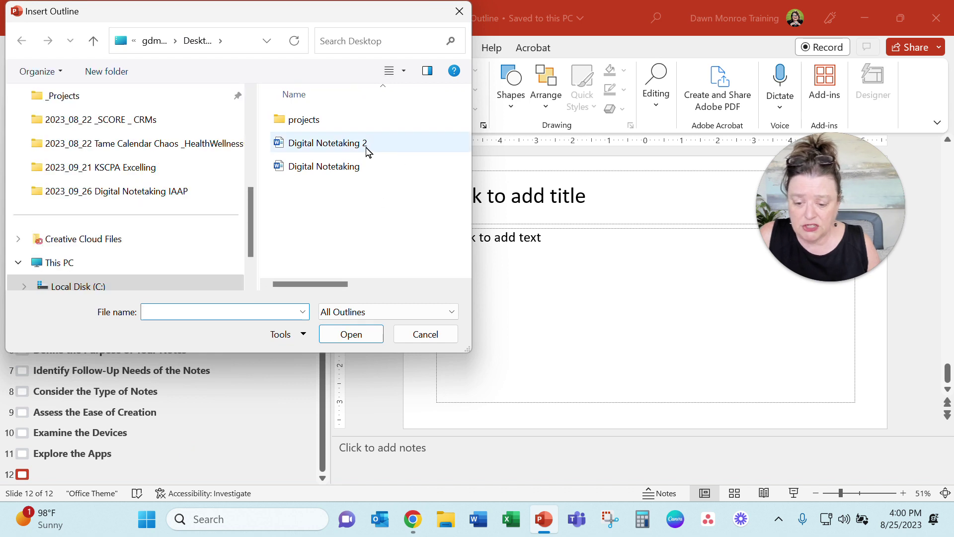
left_click(367, 149)
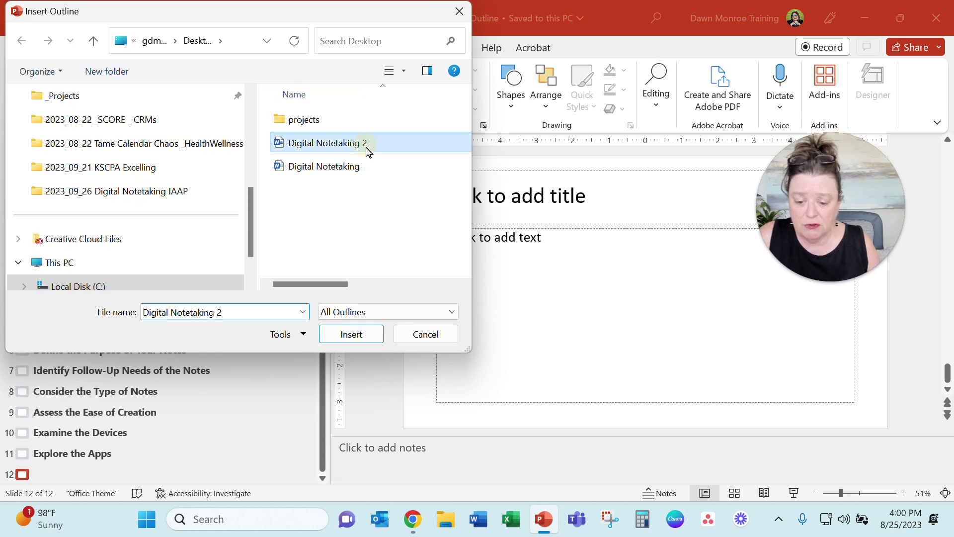
left_click(352, 334)
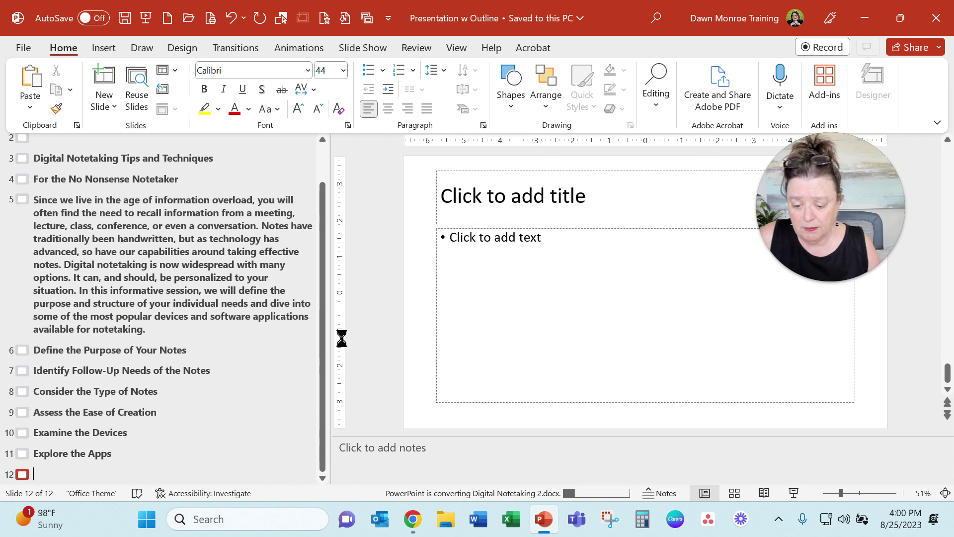
Inspect the new slide 13–15 titles, then go to slide 11, Explore the Apps
scroll(277, 348, "down", 5)
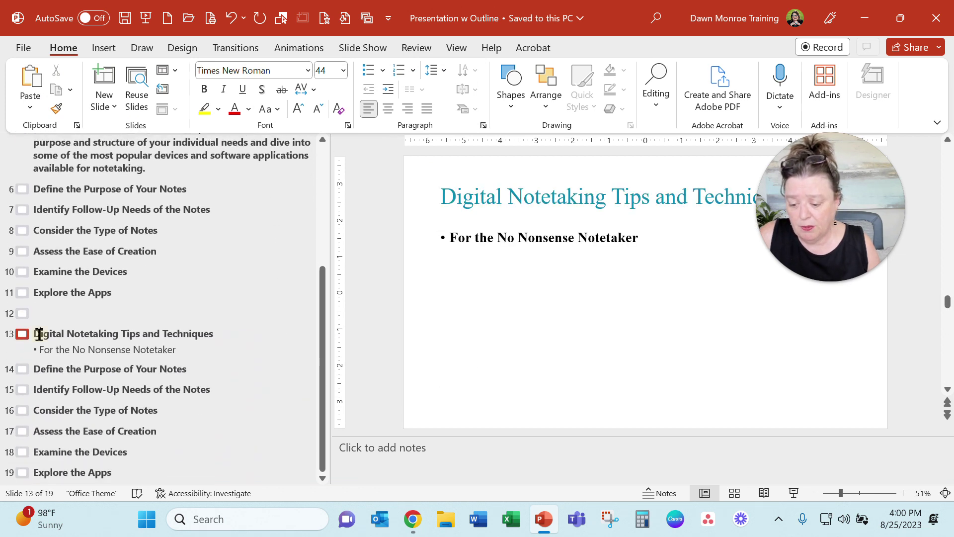
left_click_drag(39, 333, 219, 326)
left_click(37, 368)
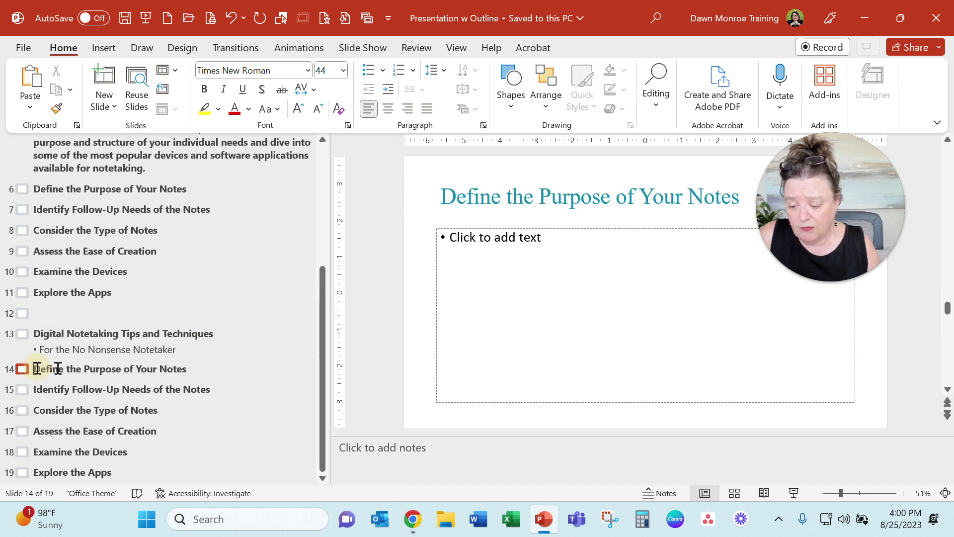
left_click_drag(58, 368, 219, 369)
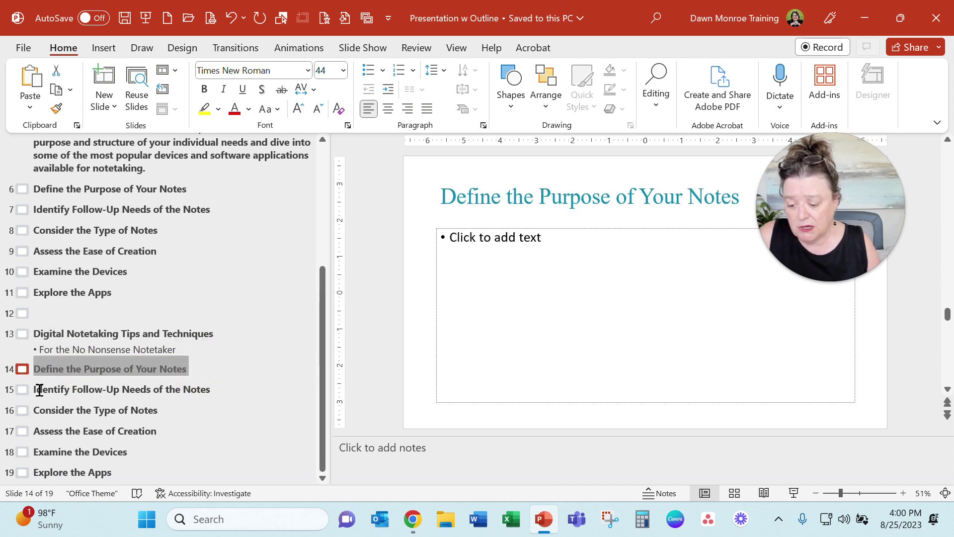
left_click_drag(39, 389, 199, 389)
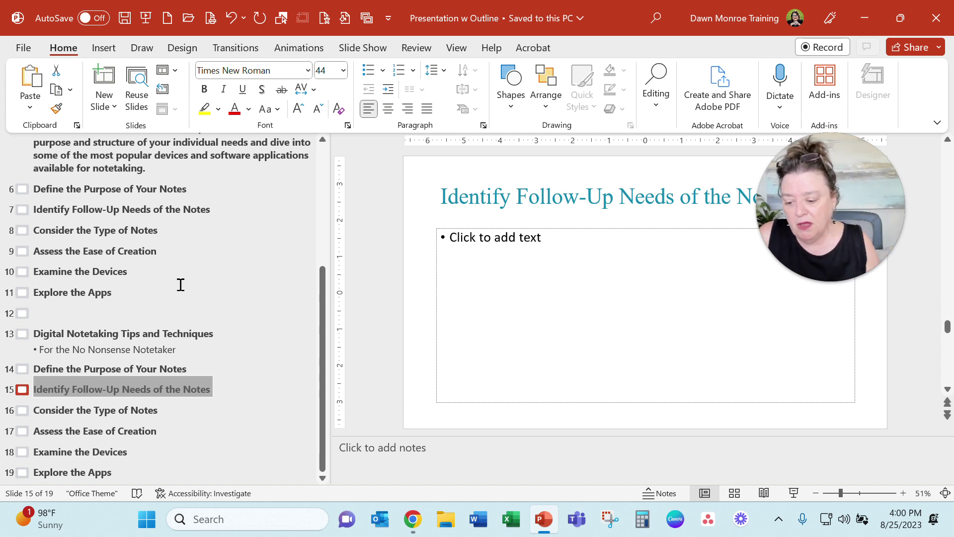
left_click(133, 288)
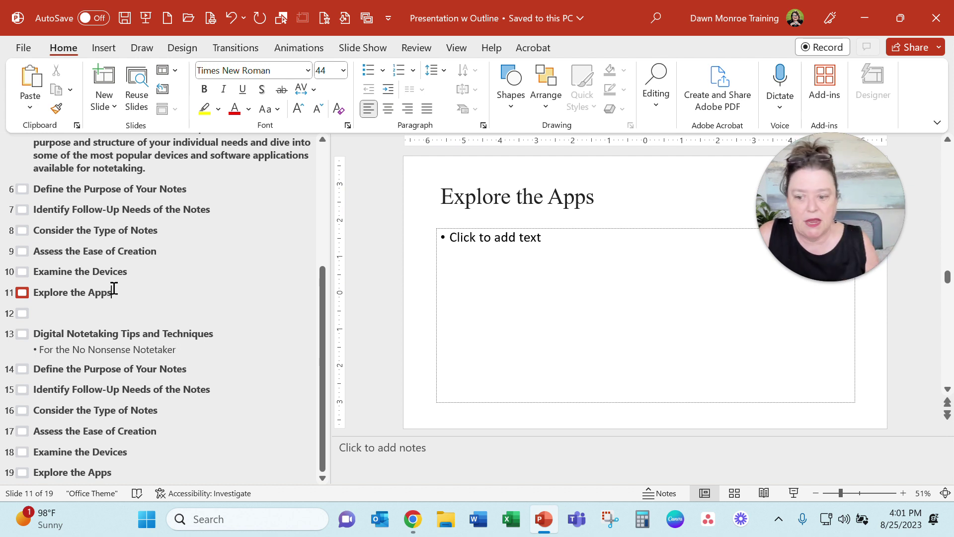
Open the Slide Master, inspect its title text, and close Master View unchanged
left_click(115, 107)
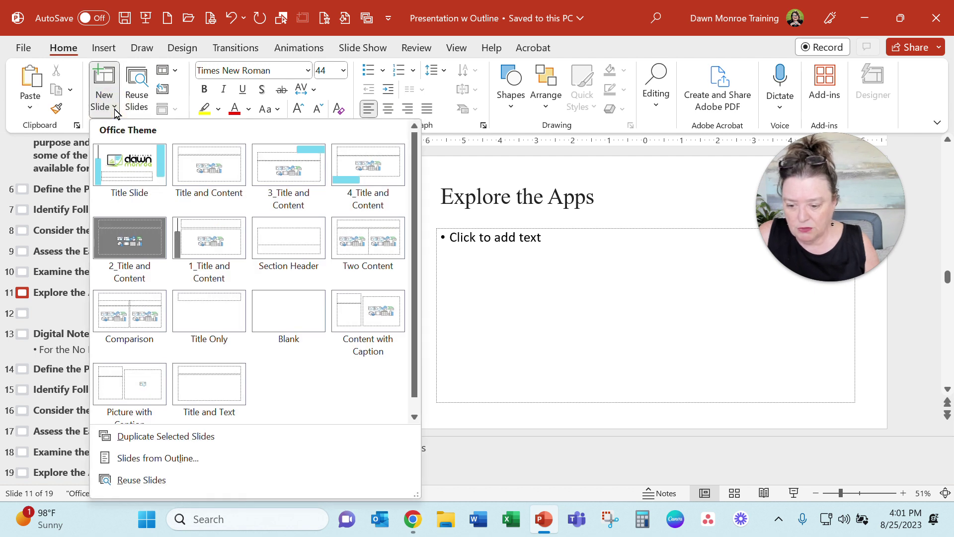
left_click(114, 109)
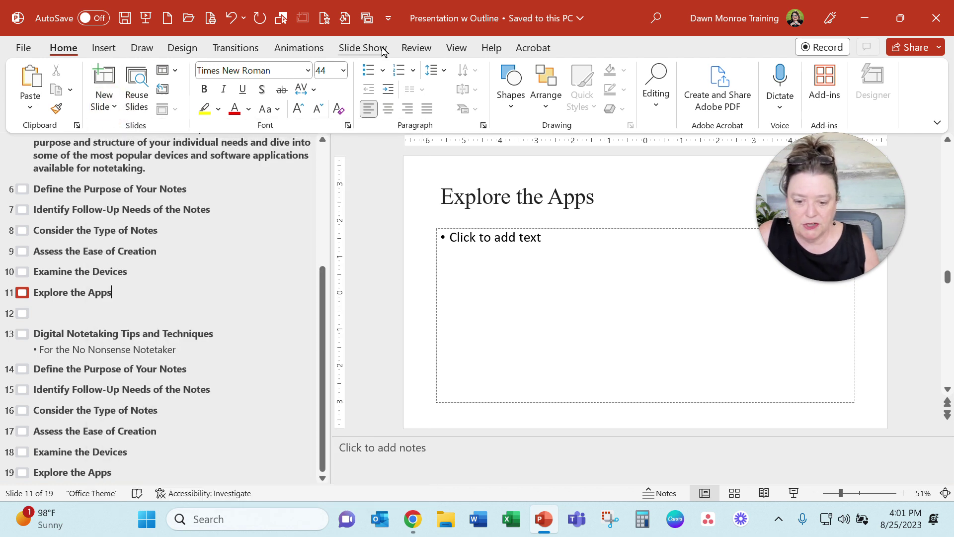
left_click(436, 49)
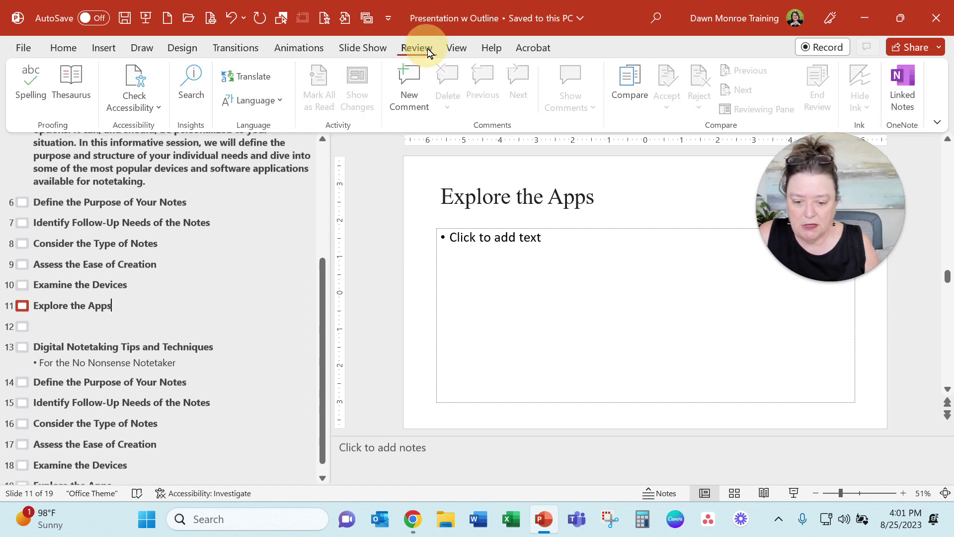
left_click(456, 48)
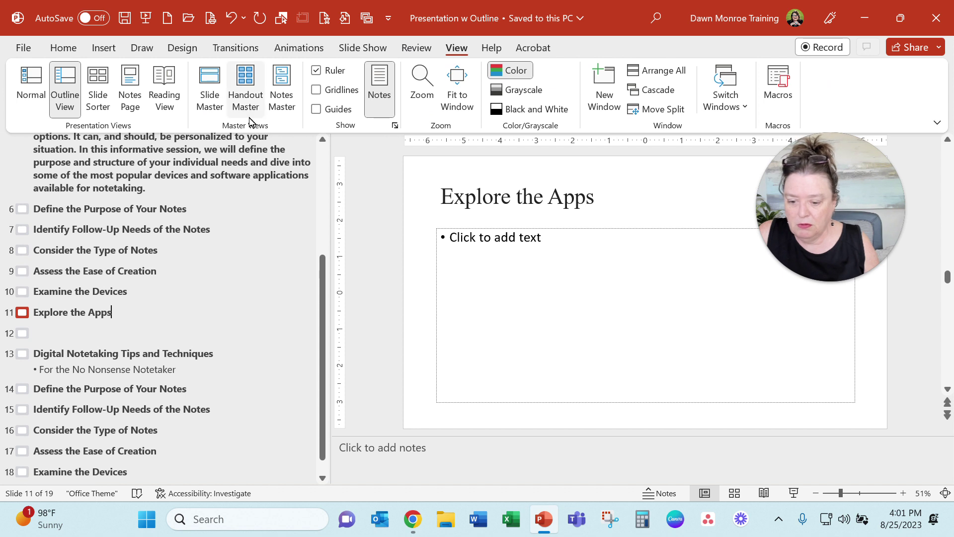
left_click(211, 98)
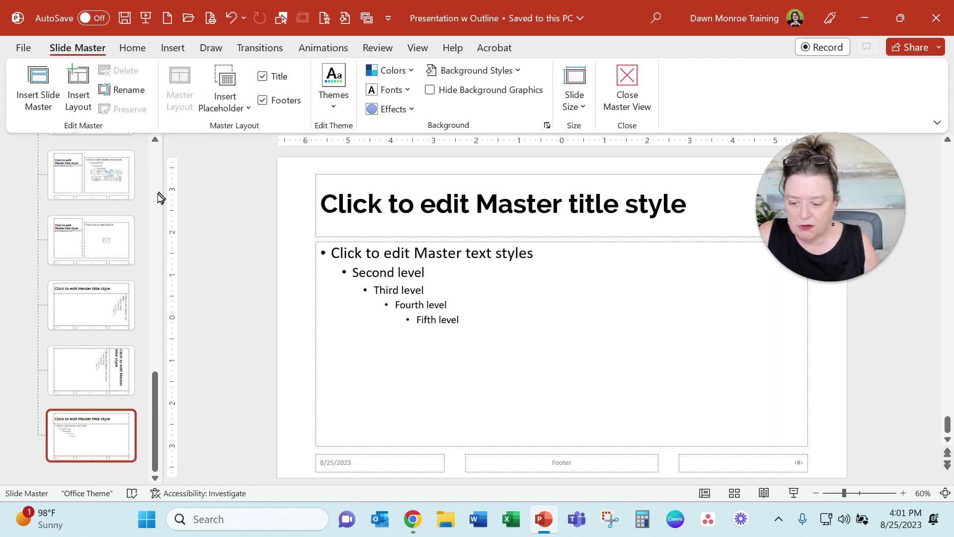
left_click(426, 197)
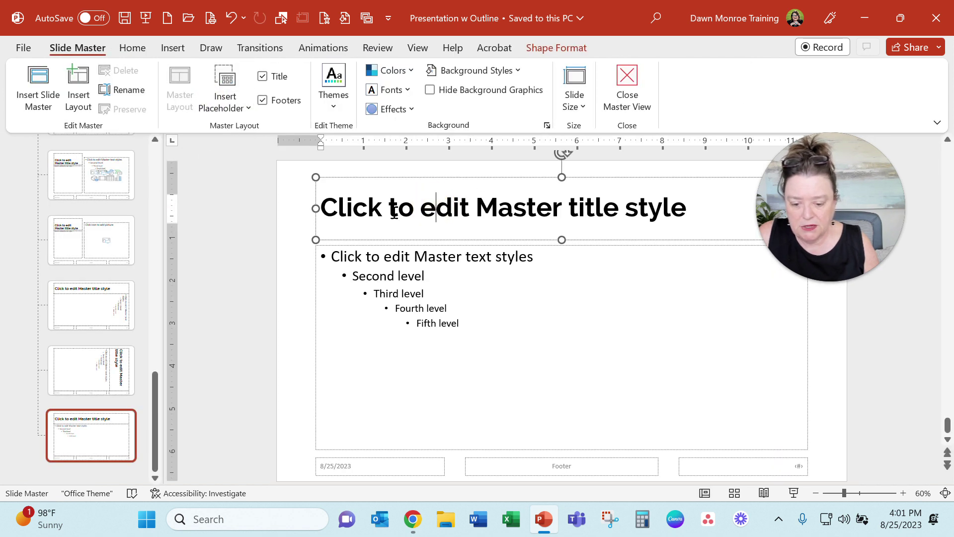
left_click_drag(322, 207, 504, 208)
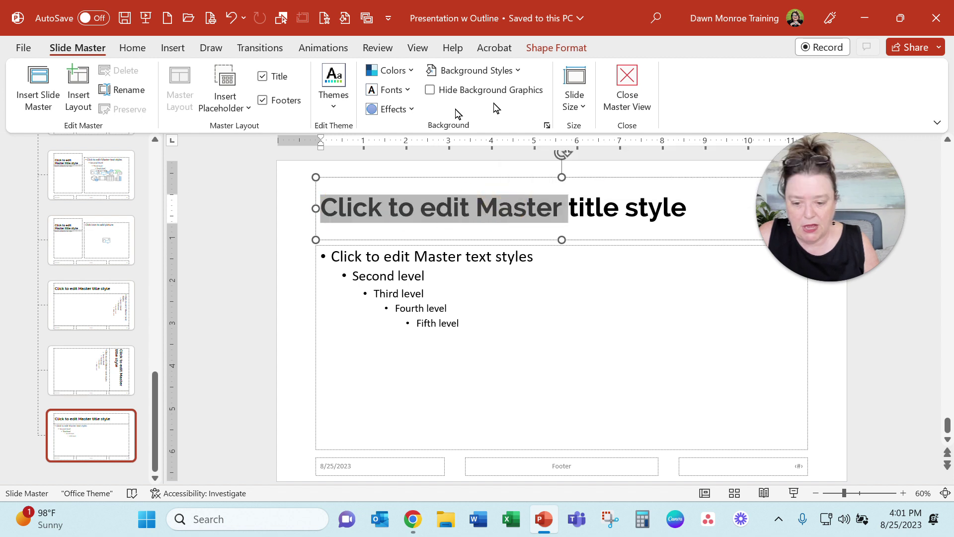
left_click(642, 110)
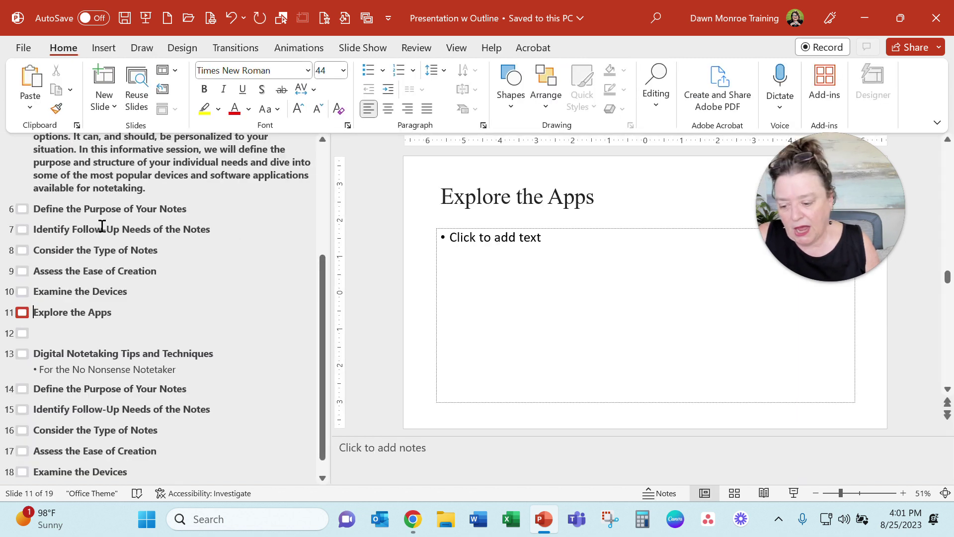
Select slides 6–11 in the outline and Reset them to the master's Raleway formatting
left_click_drag(34, 209, 140, 312)
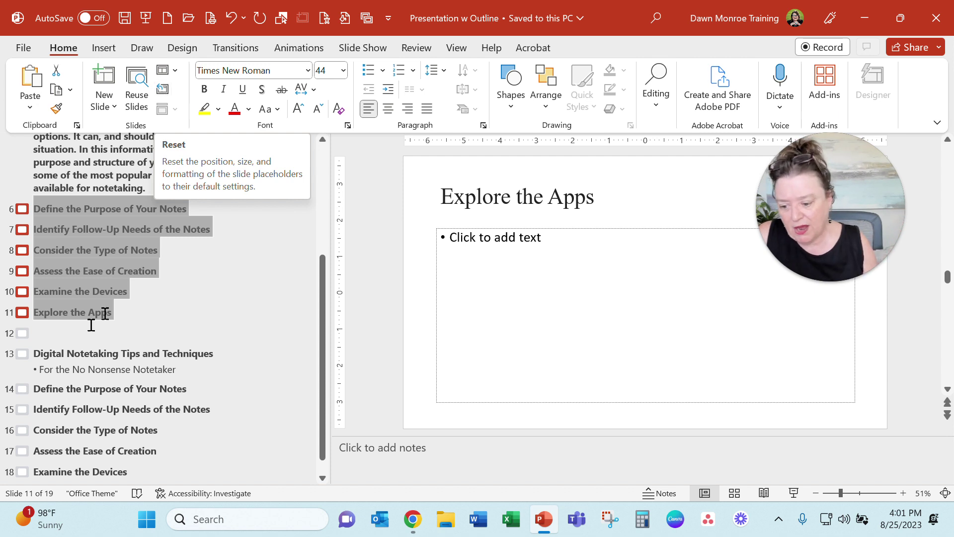
left_click(166, 96)
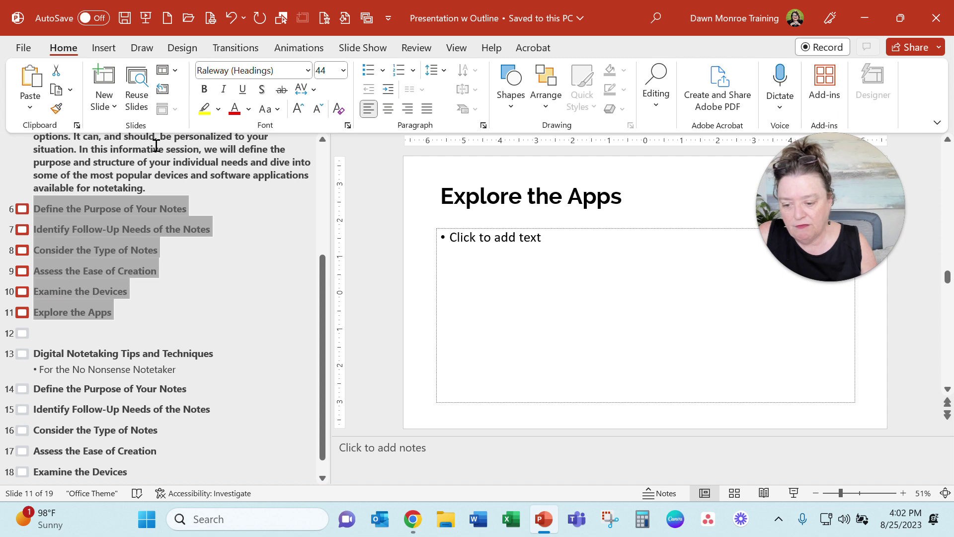
Demote the selected outline slides 6–11 into bullets under slide 5 and move the text box lower
right_click(123, 233)
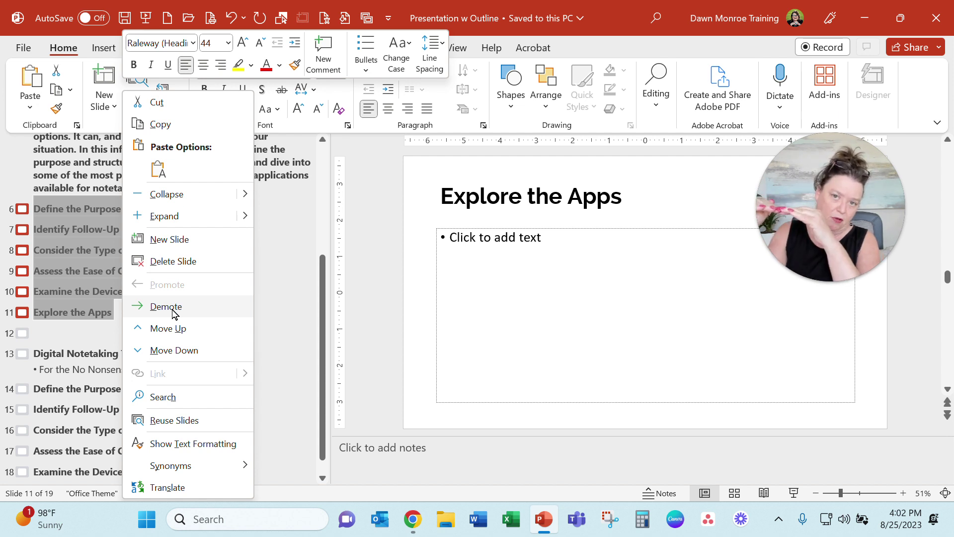
left_click(167, 306)
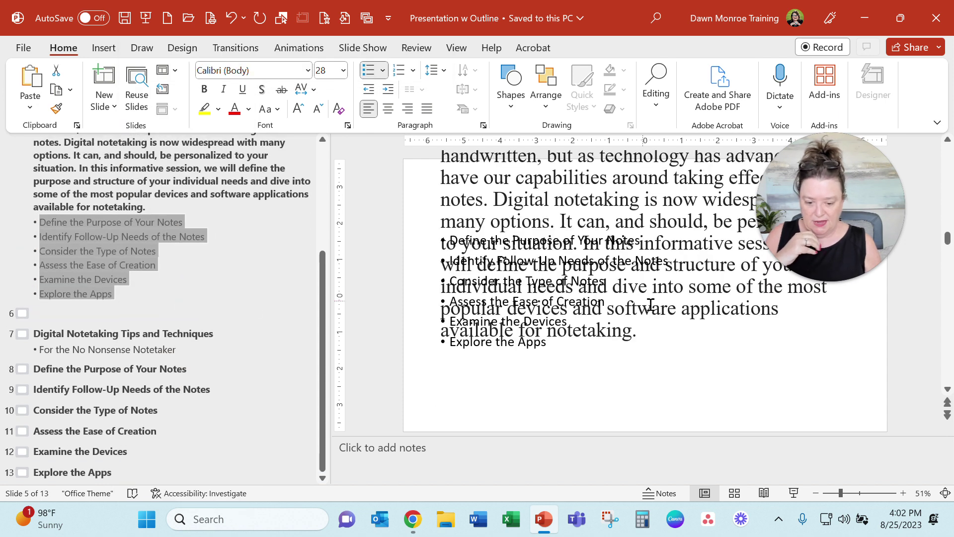
left_click_drag(646, 331, 444, 185)
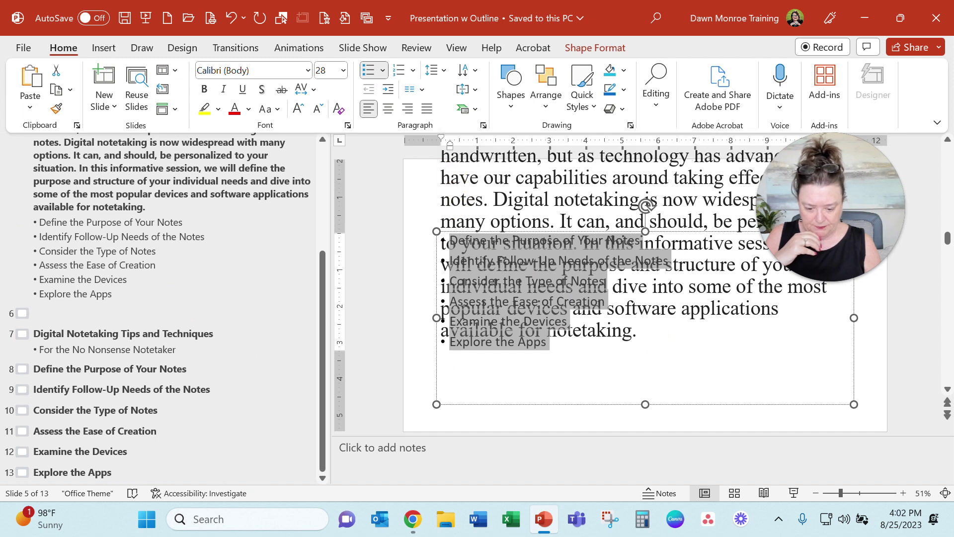
mouse_move(437, 379)
left_mouse_down()
mouse_move(424, 458)
mouse_move(487, 361)
left_mouse_up()
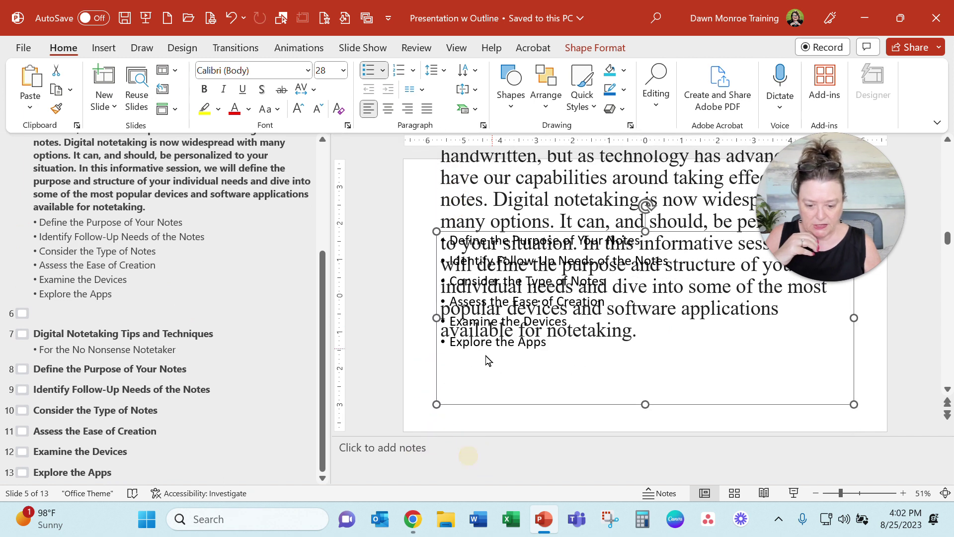
Promote the six outline bullets back into separate slides 6–11
left_click_drag(120, 293, 39, 226)
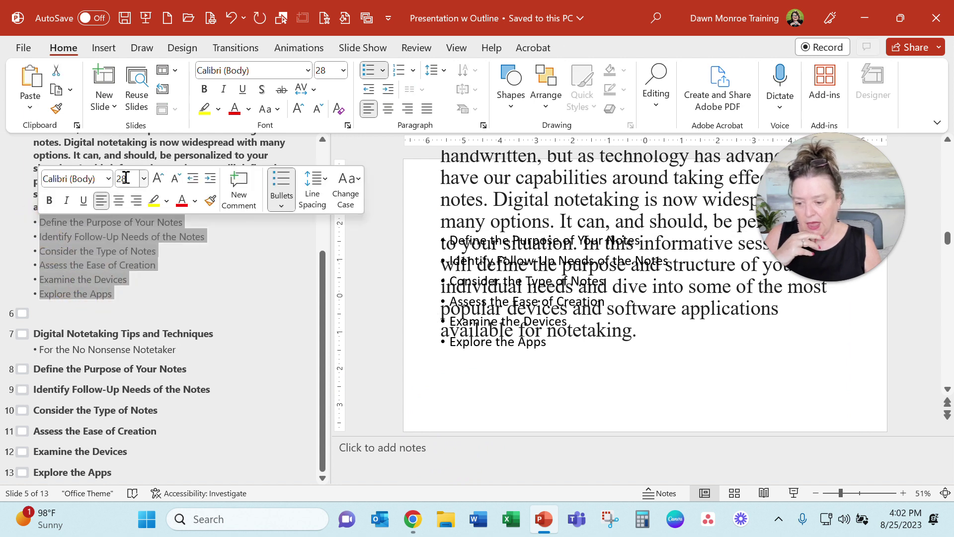
right_click(99, 246)
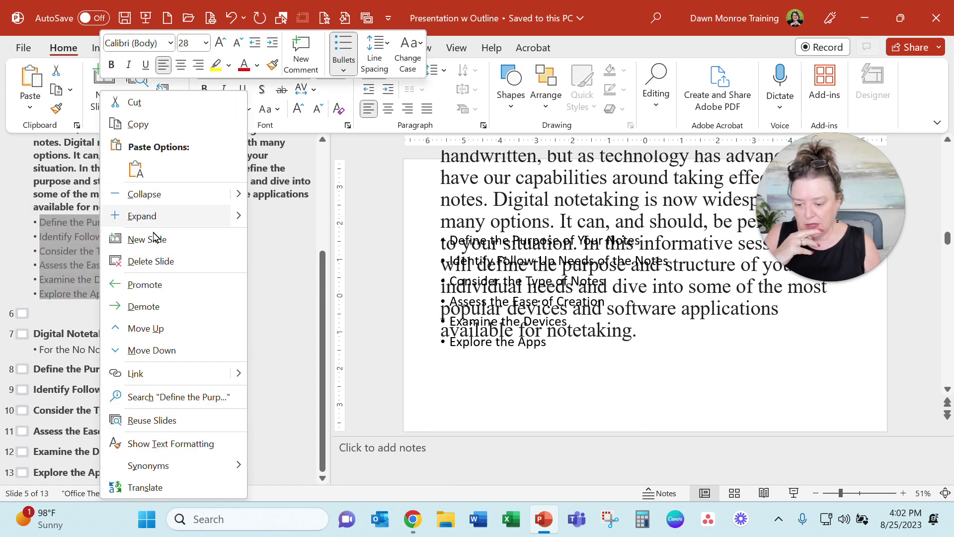
left_click(145, 285)
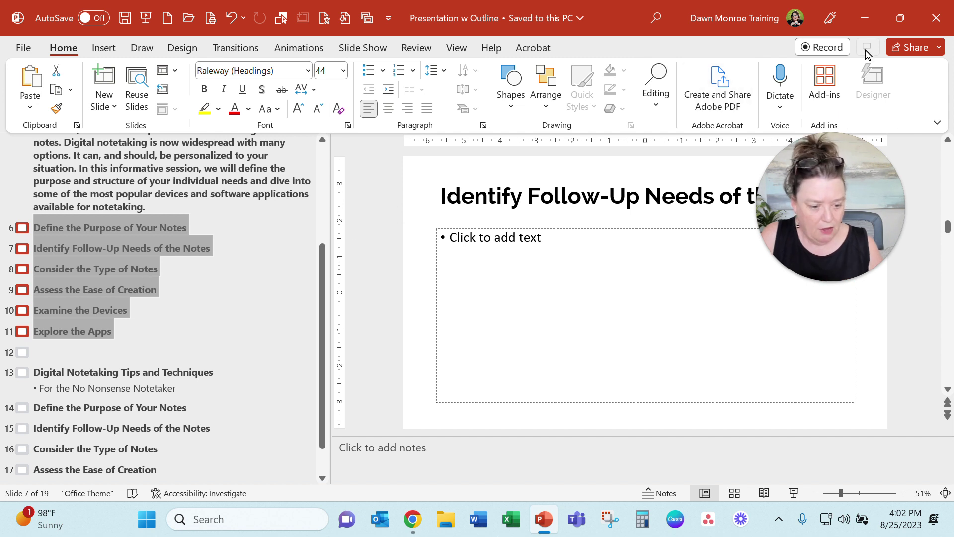
Add a new empty slide 20 at the end of the outline
scroll(166, 430, "down", 1)
scroll(167, 430, "down", 1)
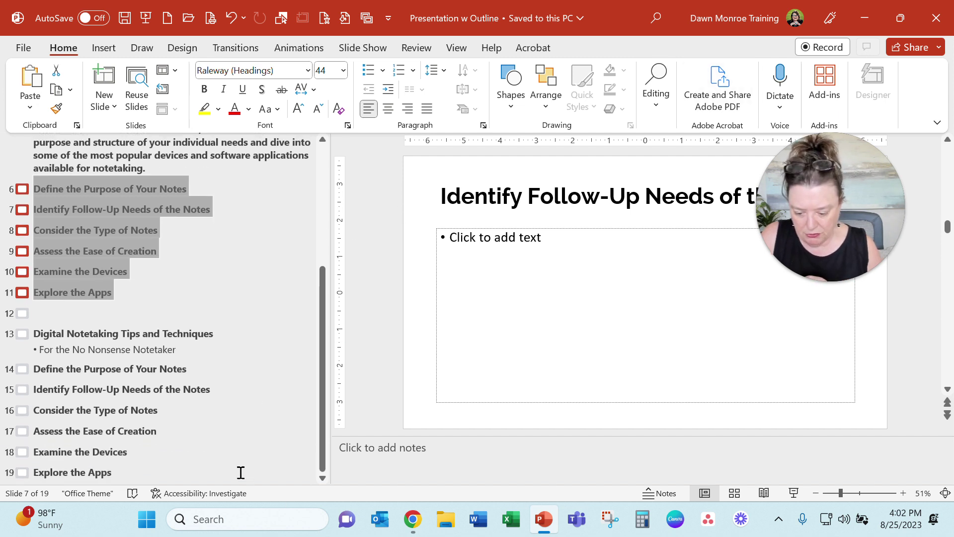
left_click(155, 471)
key("Return")
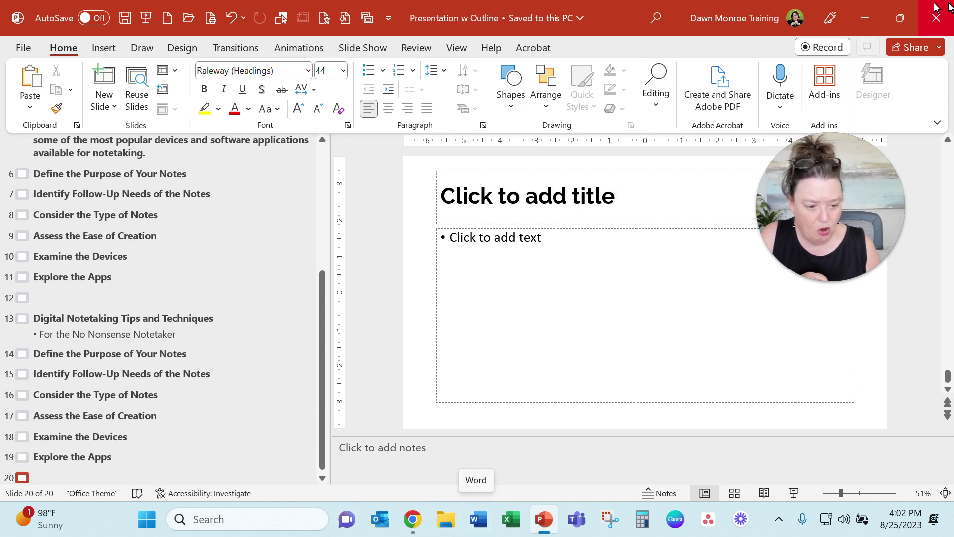
Open the Digital Notetaking document in Word, select its six heading lines, and return to PowerPoint
left_click(862, 17)
double_click(34, 102)
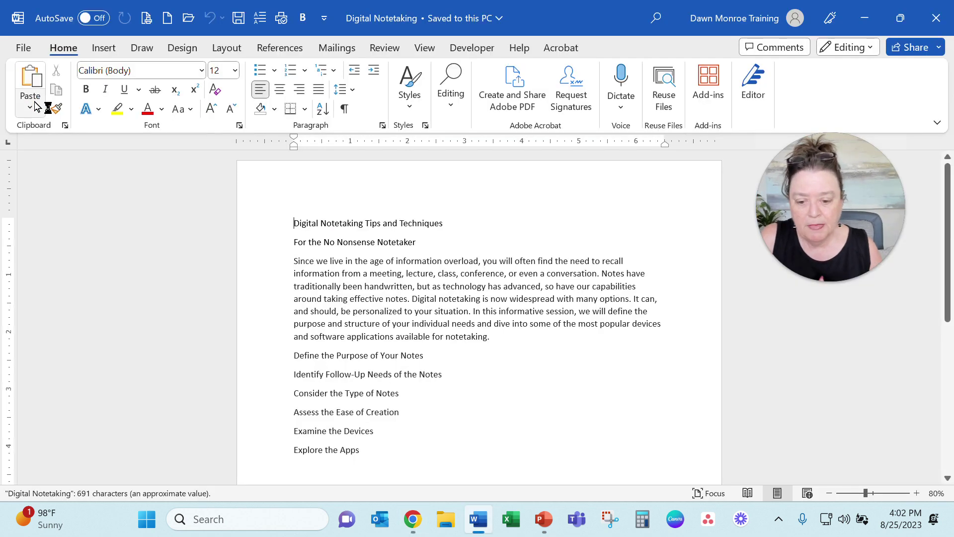
left_click_drag(288, 352, 379, 448)
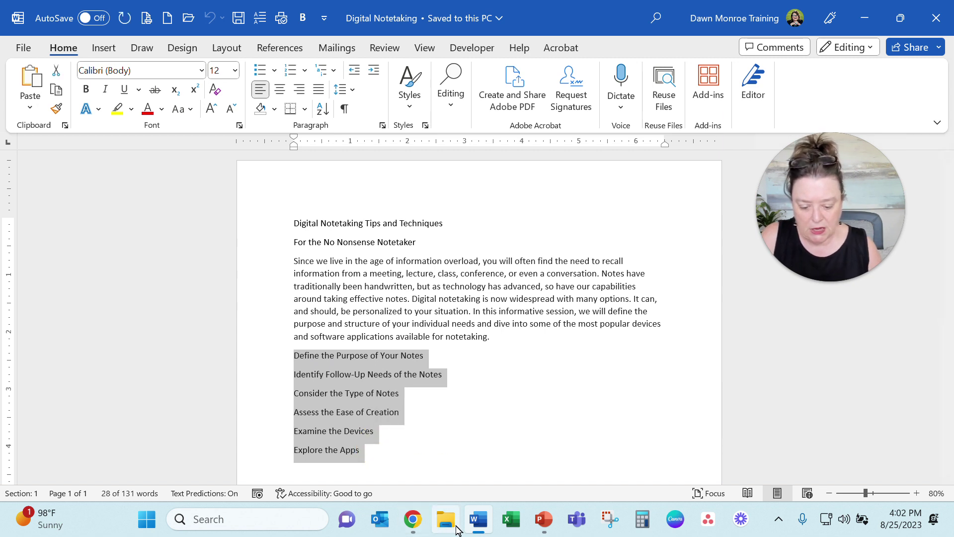
left_click(538, 520)
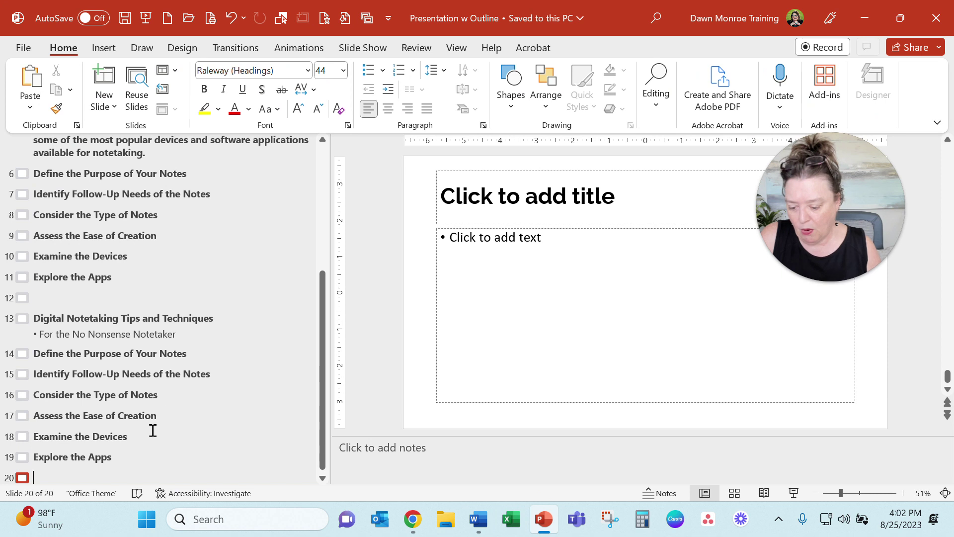
Paste the Word headings into slide 20 and demote them to bullets under Explore the Apps
left_click(42, 473)
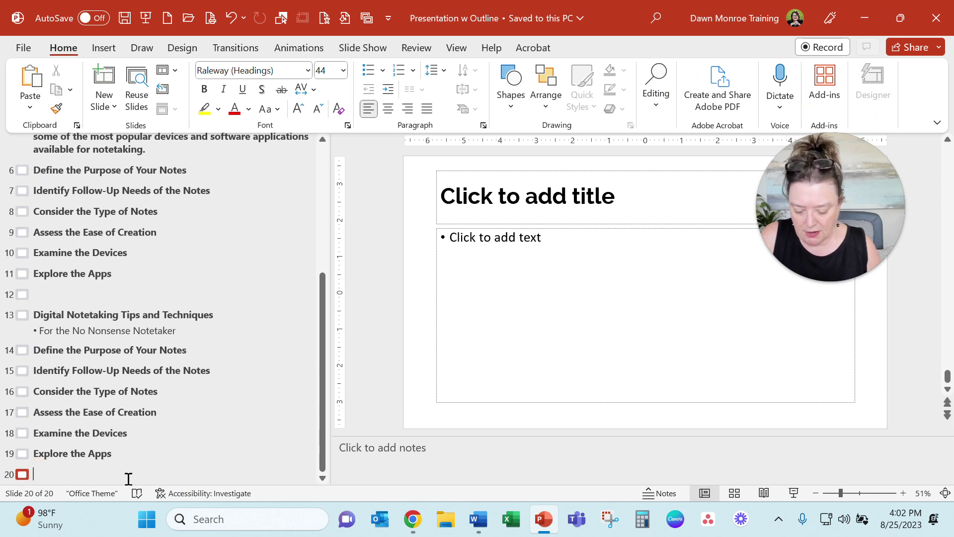
key("ctrl+v")
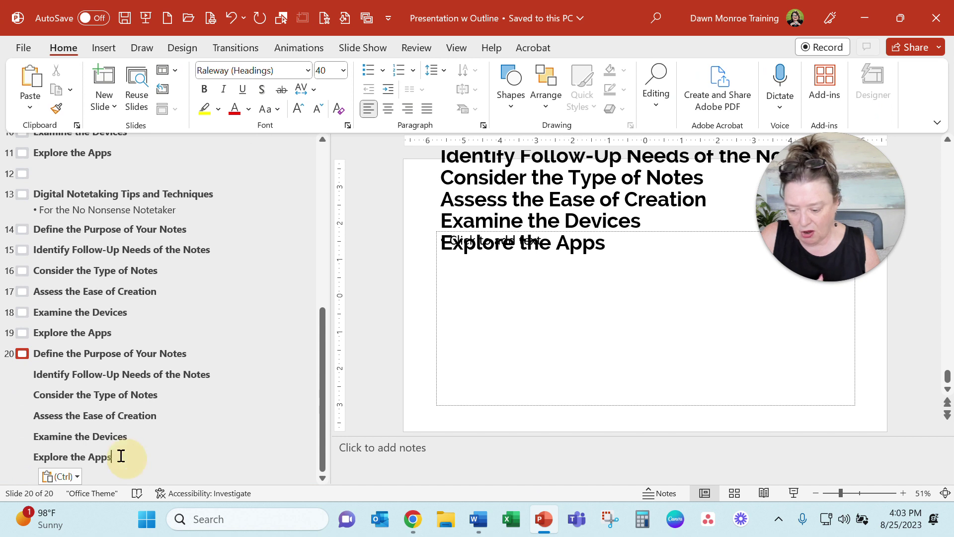
left_click_drag(117, 456, 24, 349)
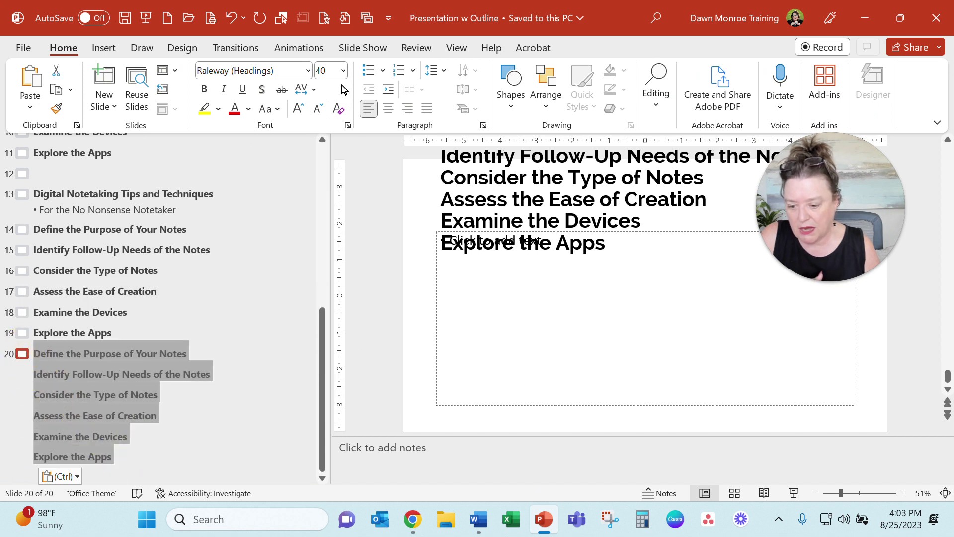
right_click(115, 380)
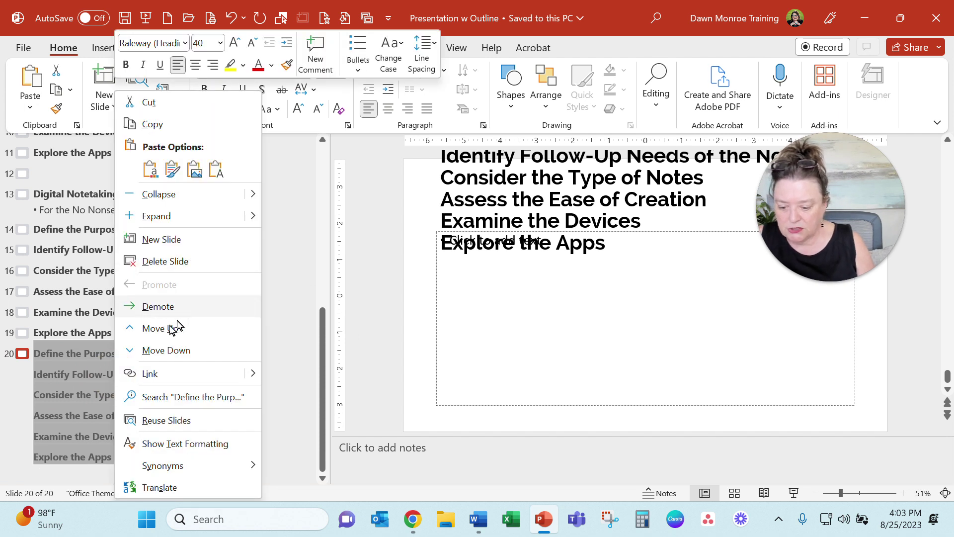
left_click(158, 307)
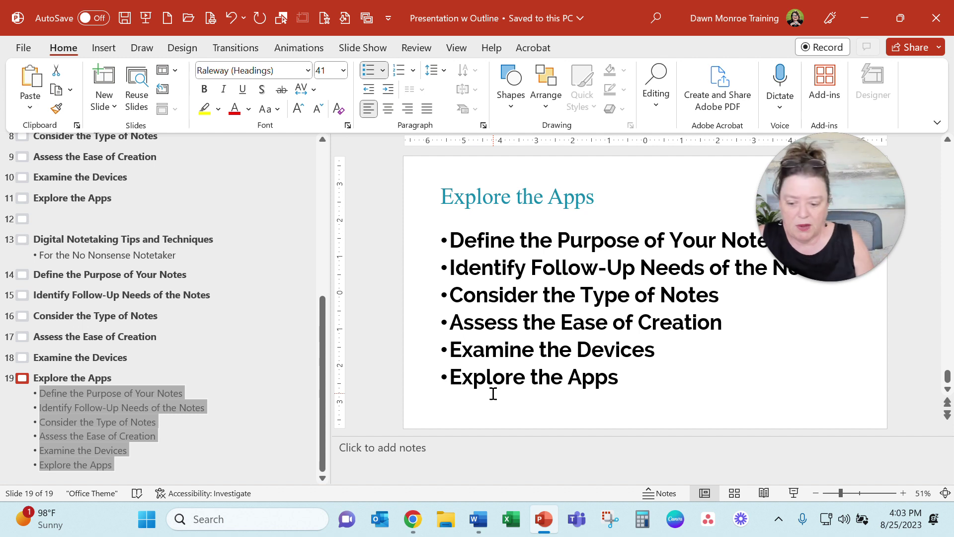
Promote the pasted bullets into separate slides 20–25
right_click(101, 423)
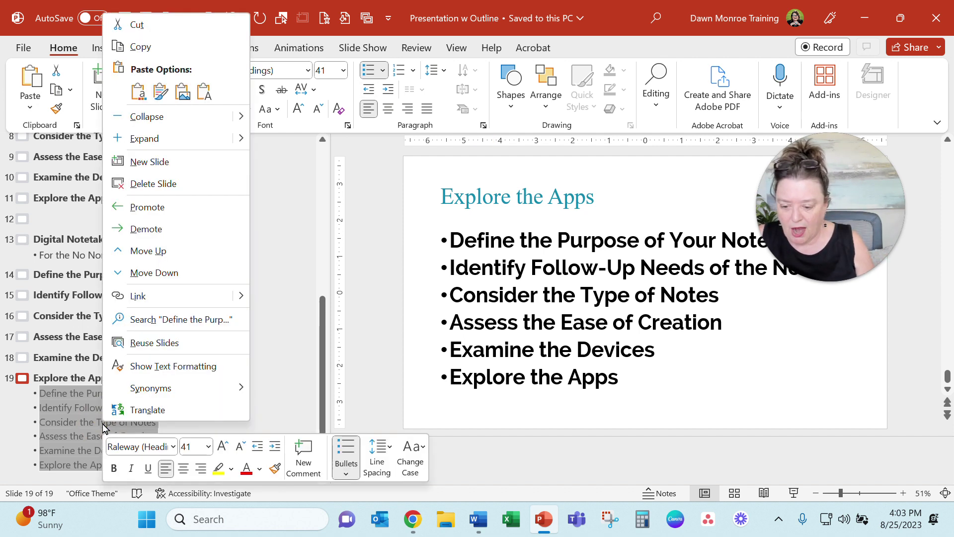
left_click(164, 211)
scroll(151, 379, "down", 2)
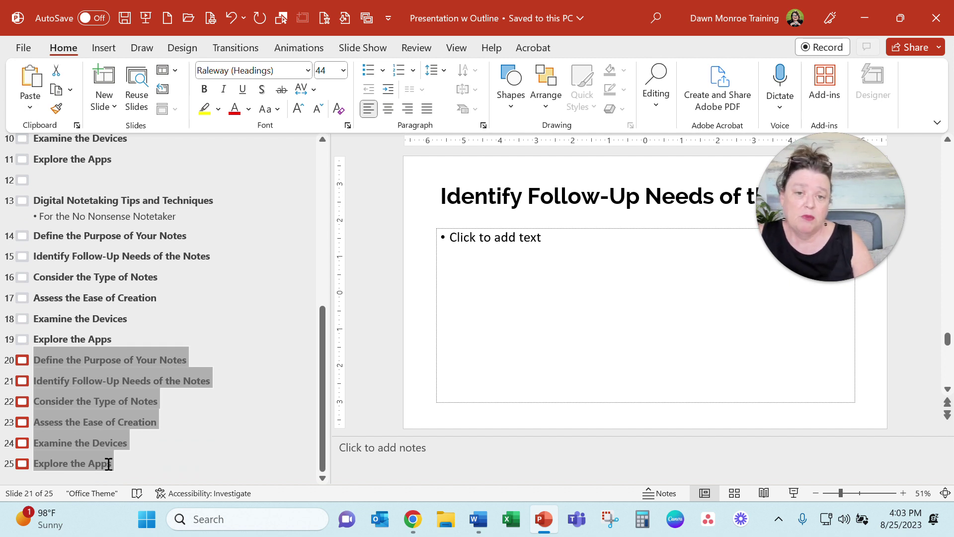
Show the New Slide dropdown with its layout gallery and Slides from Outline option
left_click(105, 103)
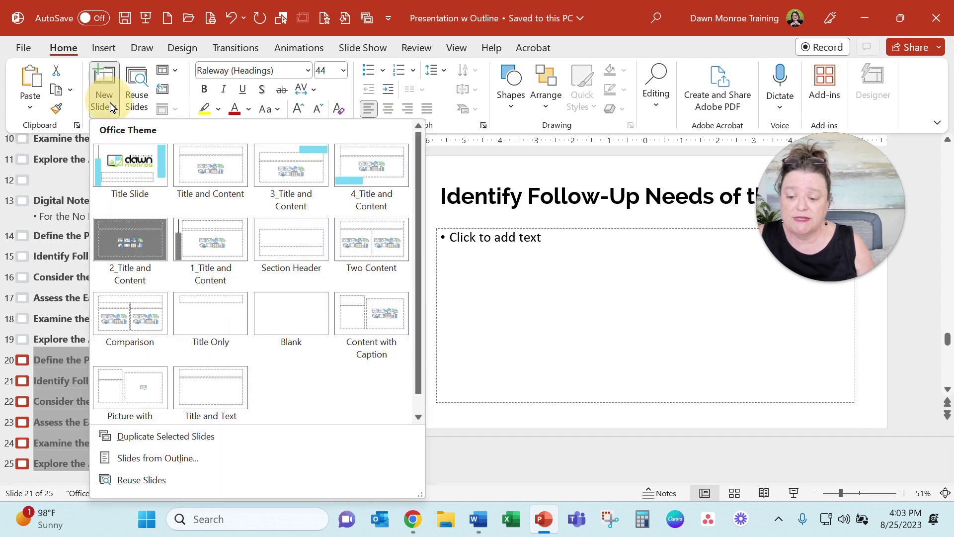